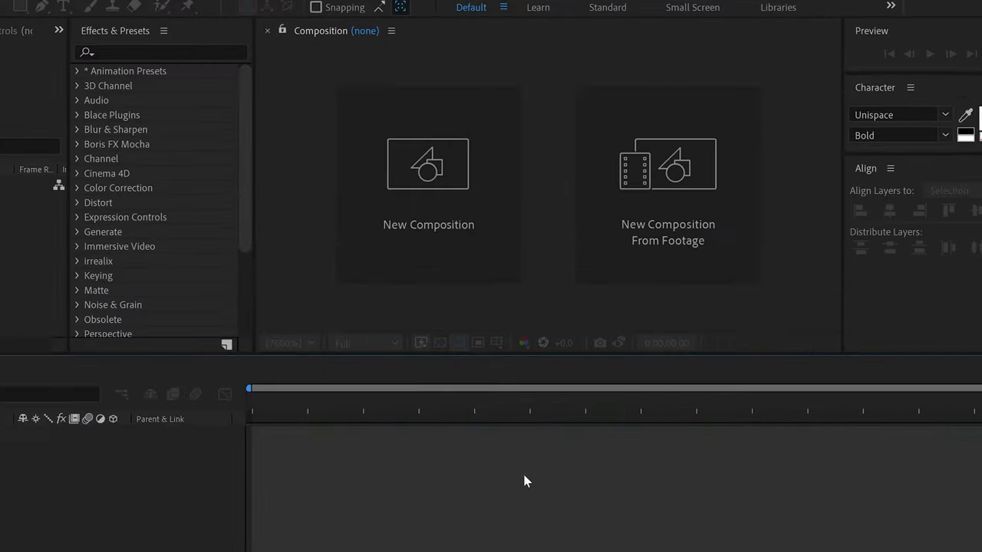
Step: Create Comp 1 at 3840×2160, 60 fps and 0:00:10:00 duration, keeping the defaults
click(421, 294)
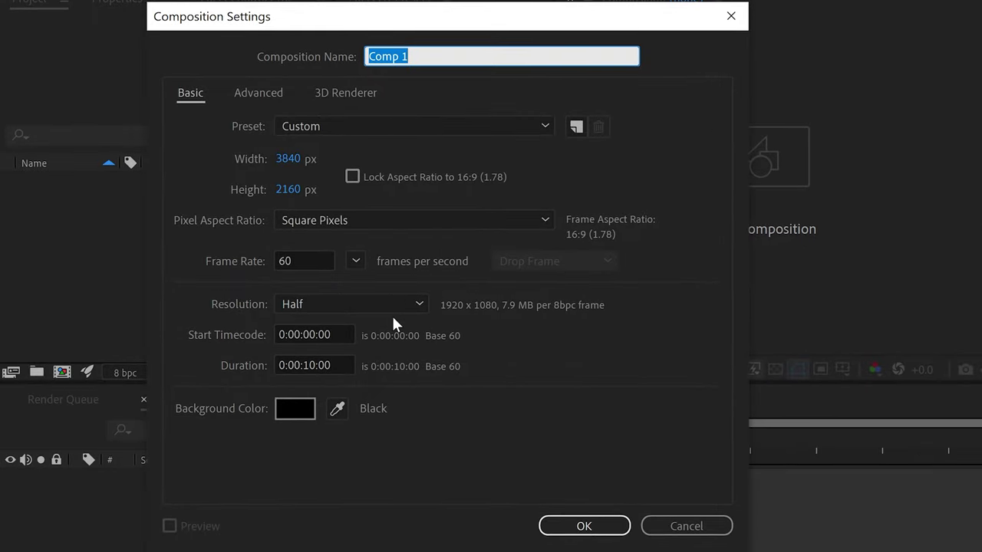
click(577, 523)
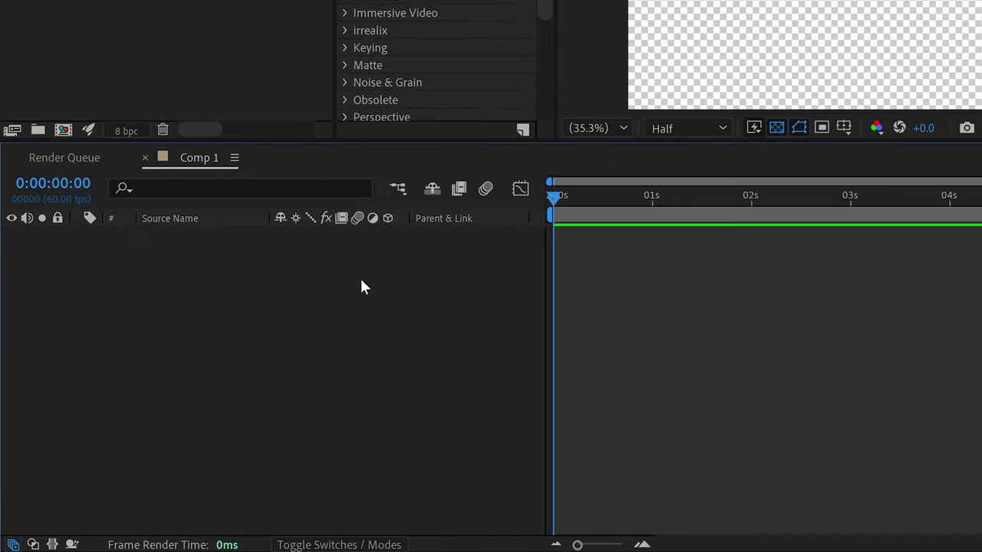
Step: Add a full-size black solid layer to Comp 1
right_click(193, 384)
mouse_move(342, 295)
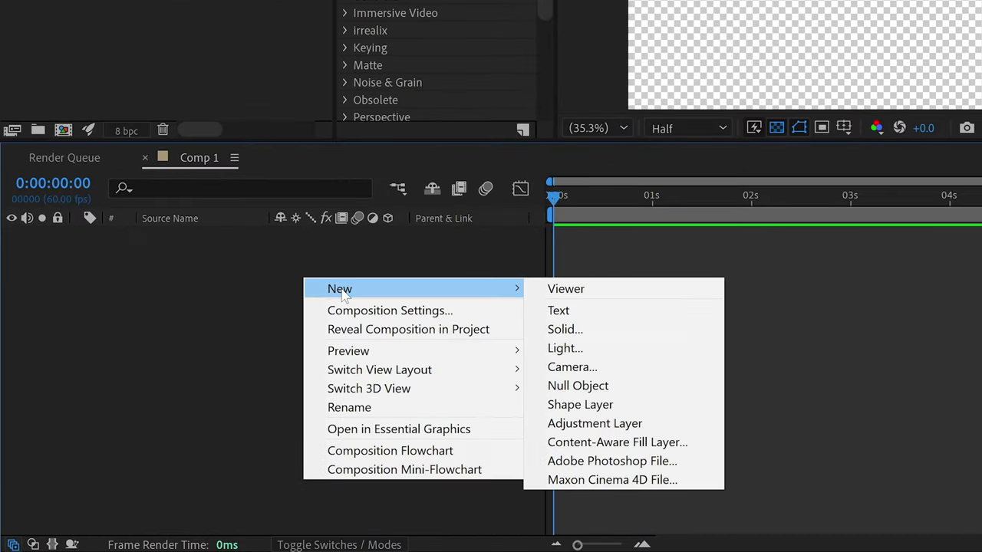
click(566, 331)
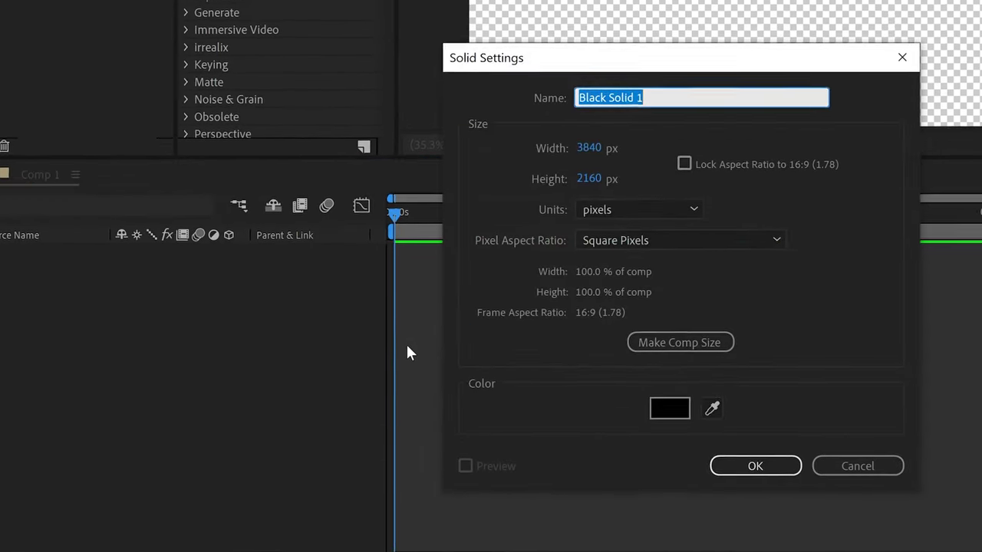
click(591, 481)
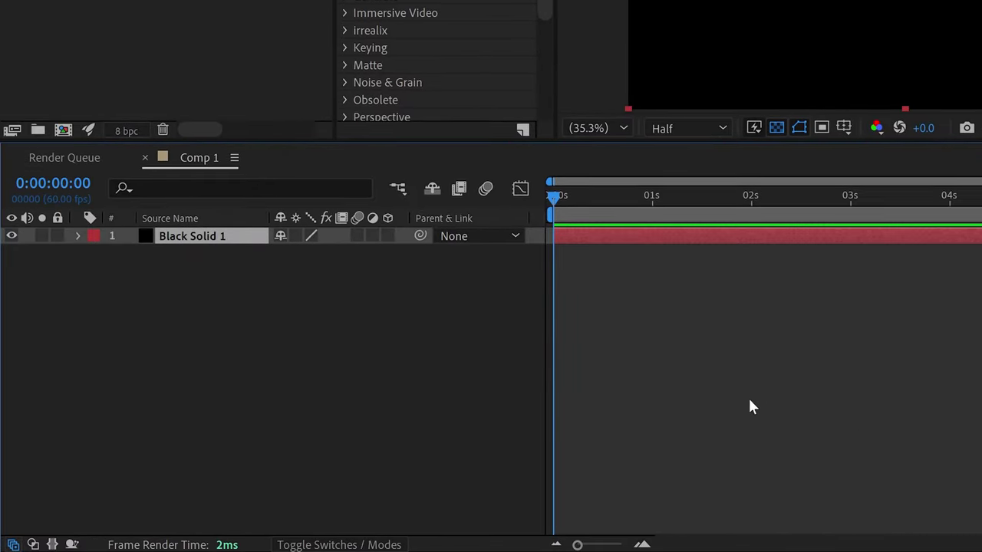
Step: Pre-compose the black solid into a new composition named cylinder
right_click(239, 238)
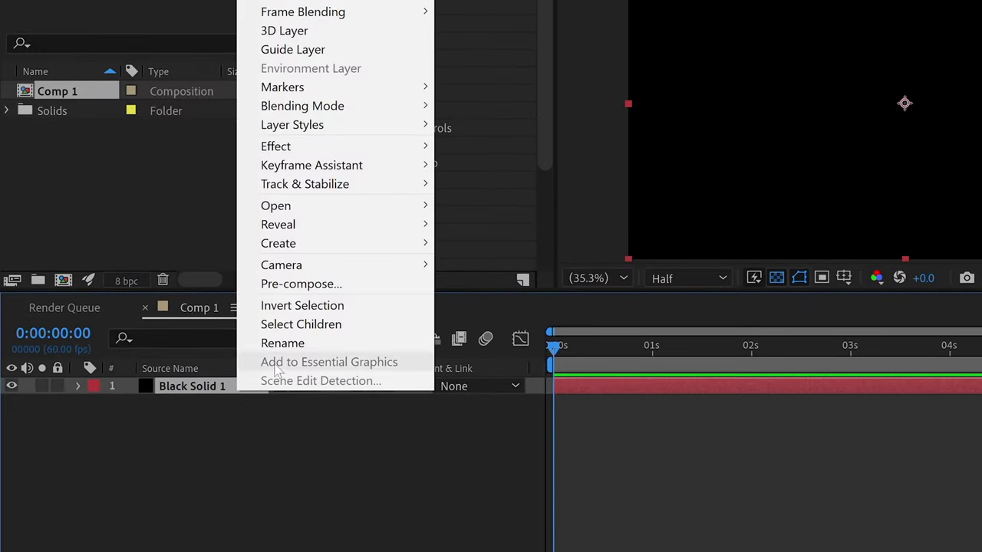
click(302, 133)
text(cylinder)
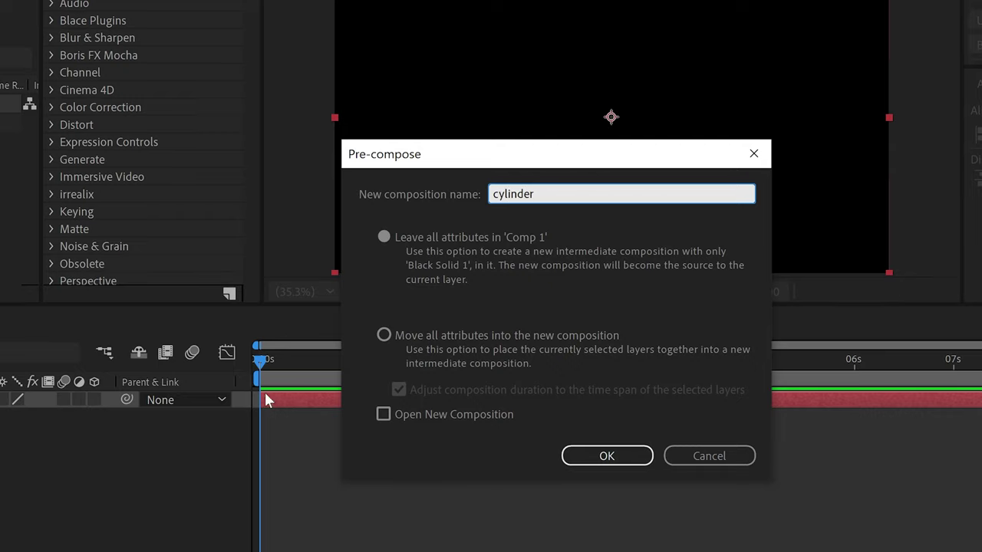
click(603, 458)
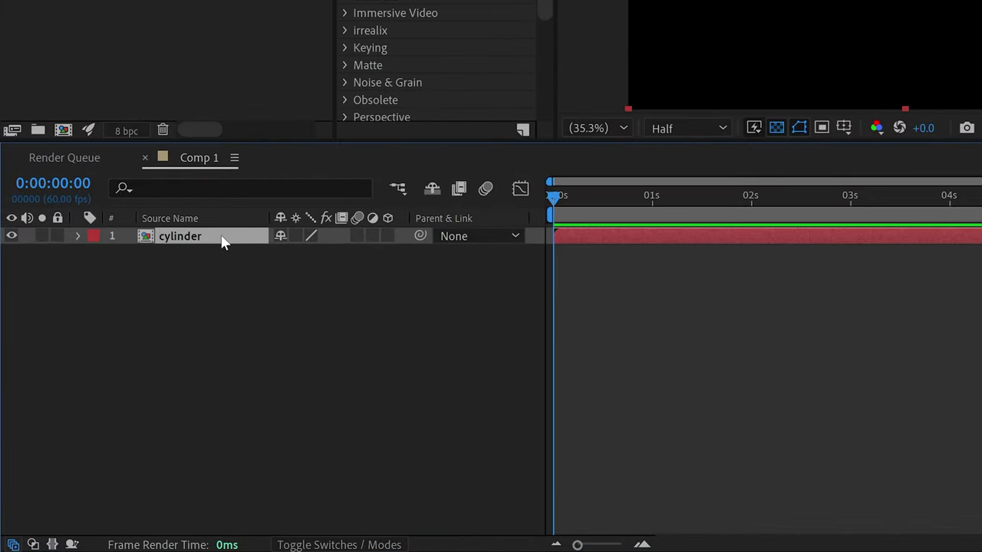
Step: Open the cylinder precomp and delete its Black Solid 1 layer
double_click(138, 354)
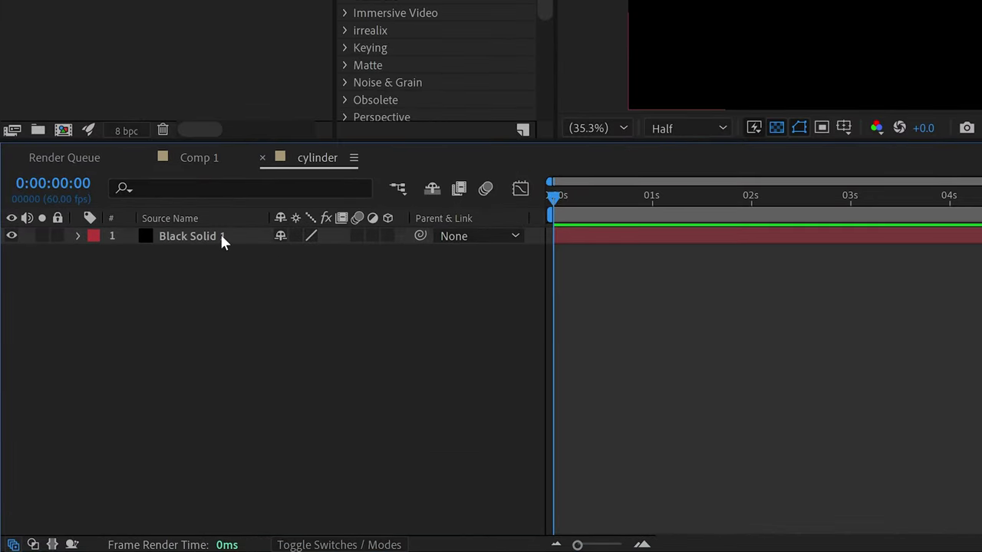
click(216, 235)
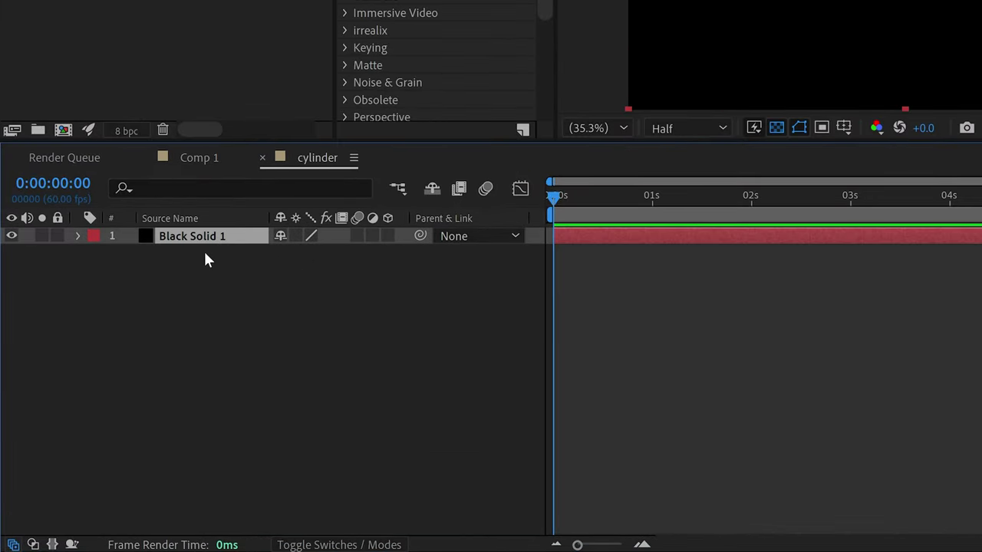
key(Delete)
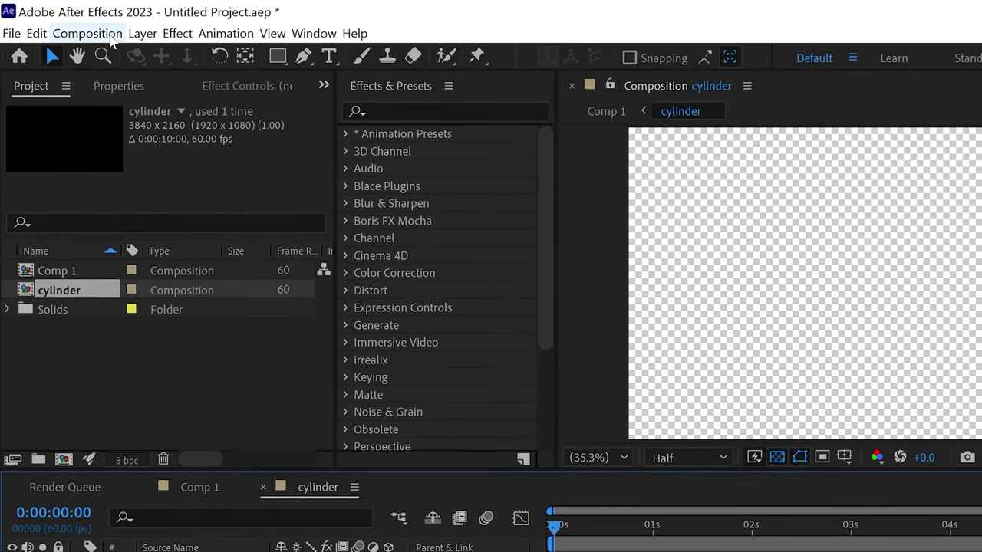
Step: Resize the cylinder comp to 3840×3840 by copying the width into the height
click(87, 33)
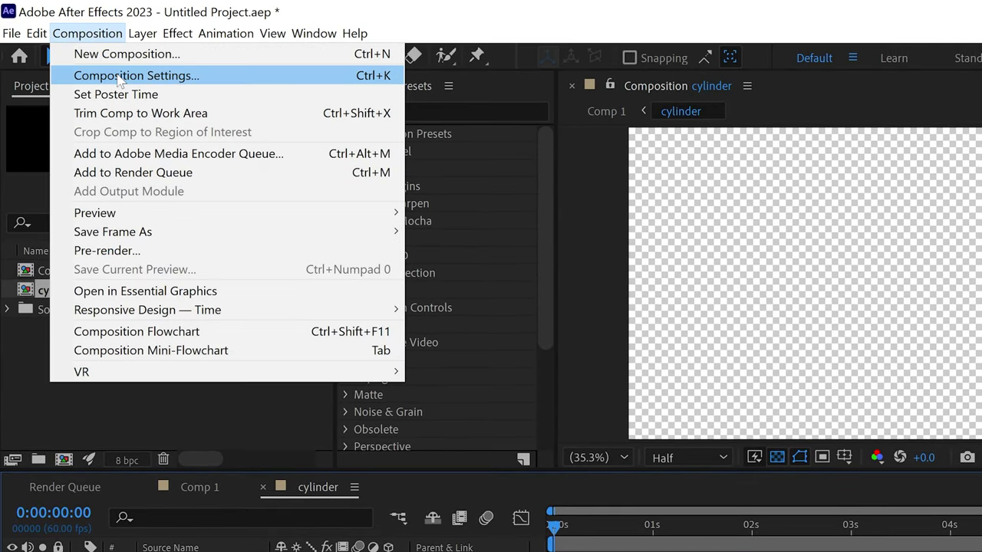
click(119, 76)
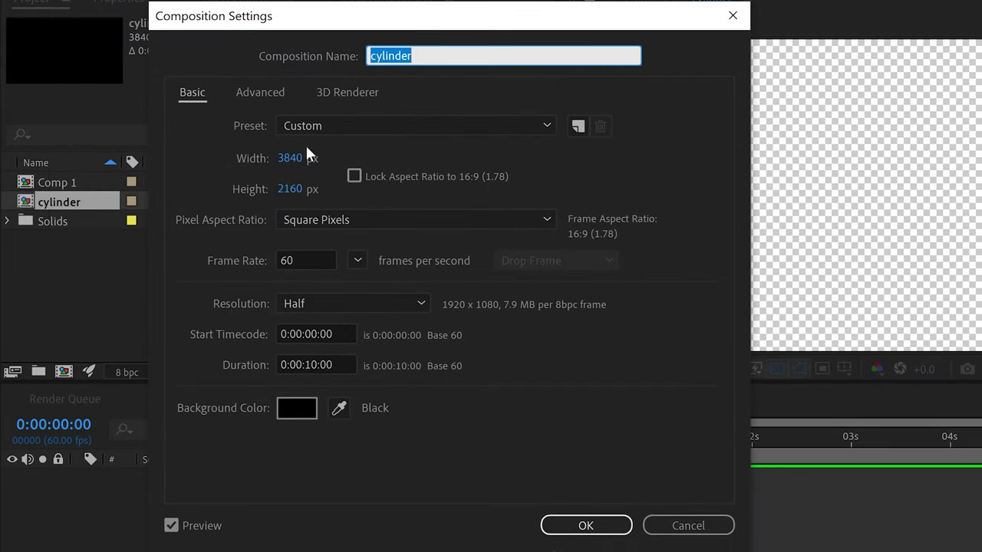
click(290, 158)
key(ctrl+c)
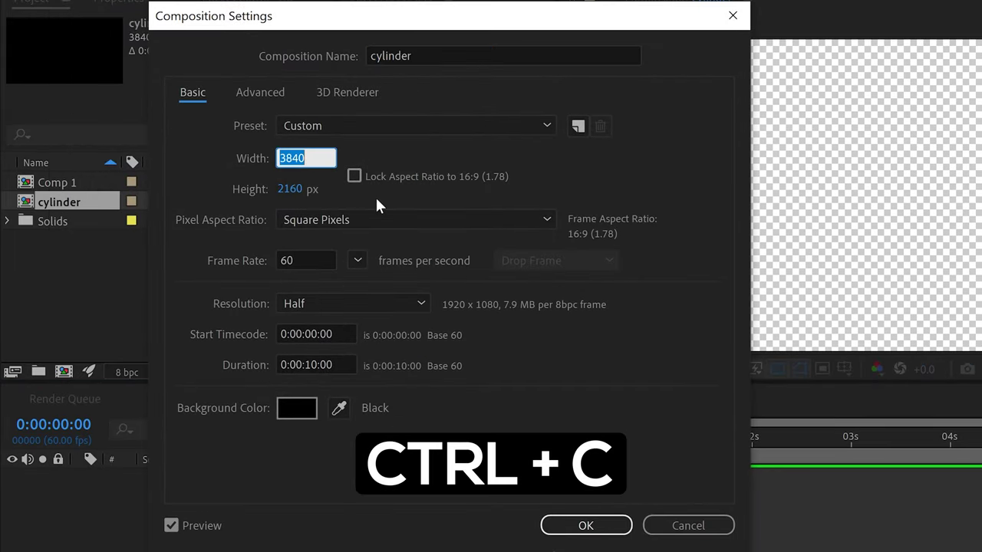
click(290, 191)
key(ctrl+v)
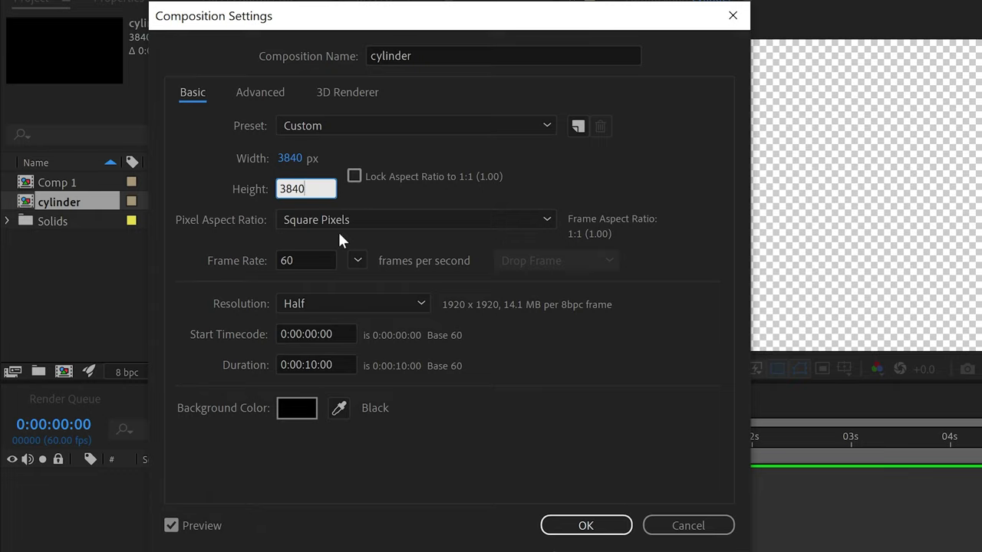
click(595, 525)
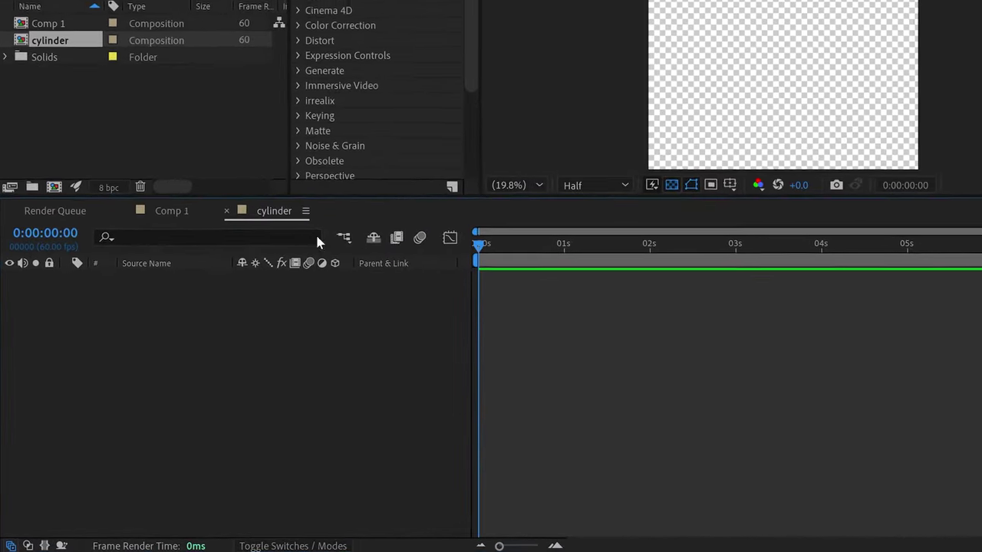
Step: Add a new black solid, Black Solid 2, to the cylinder comp
right_click(165, 362)
mouse_move(206, 370)
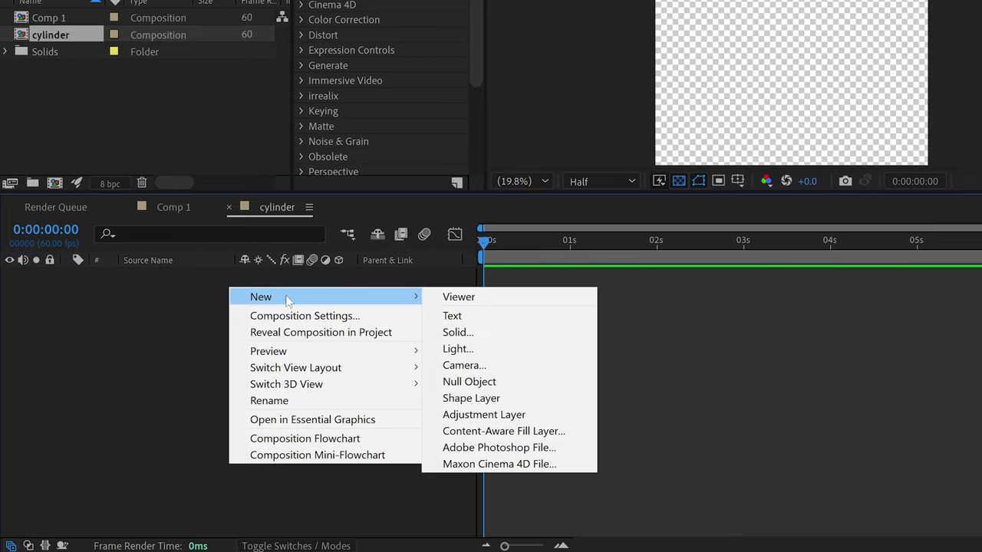
click(458, 332)
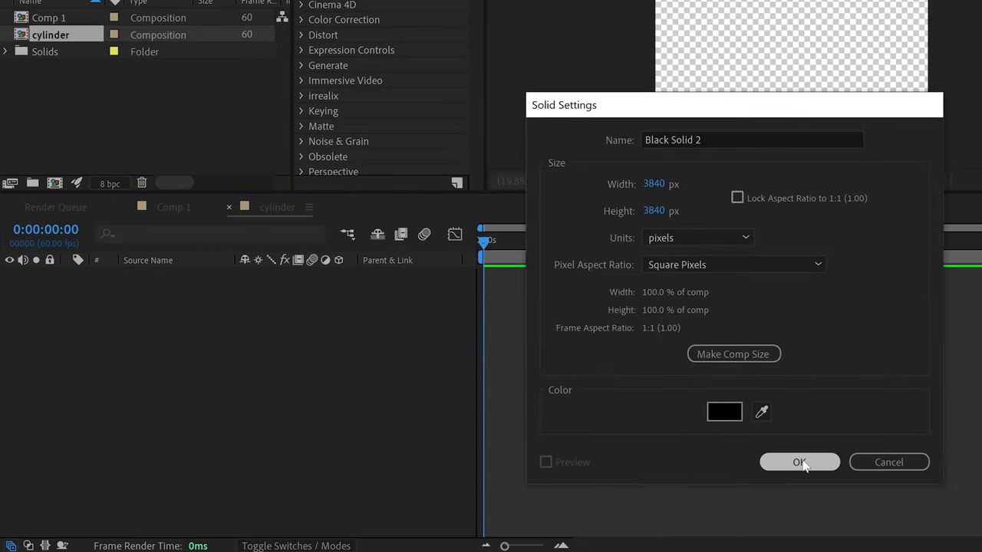
click(799, 461)
Step: Find the Odometer effect by searching 'odo' and apply it to Black Solid 2
click(399, 0)
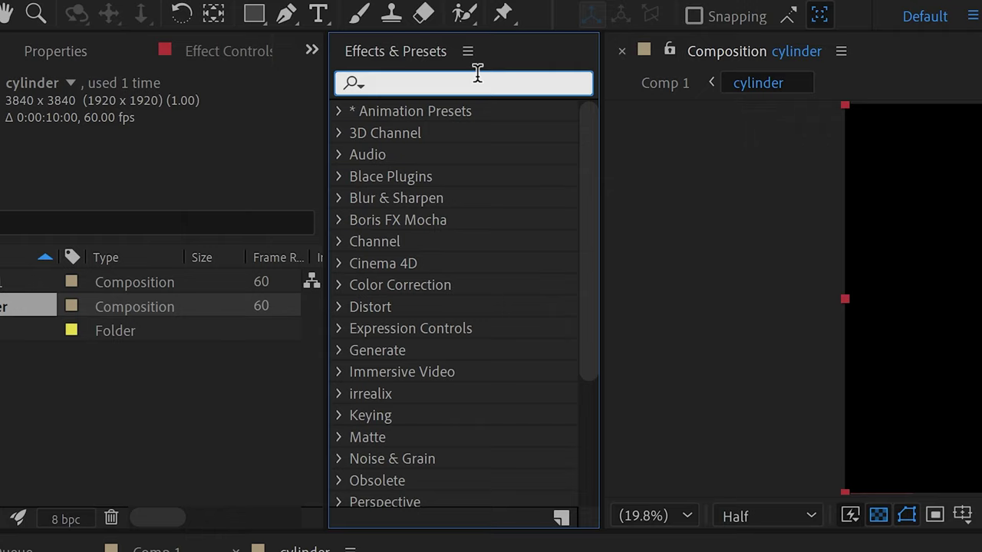
text(odo)
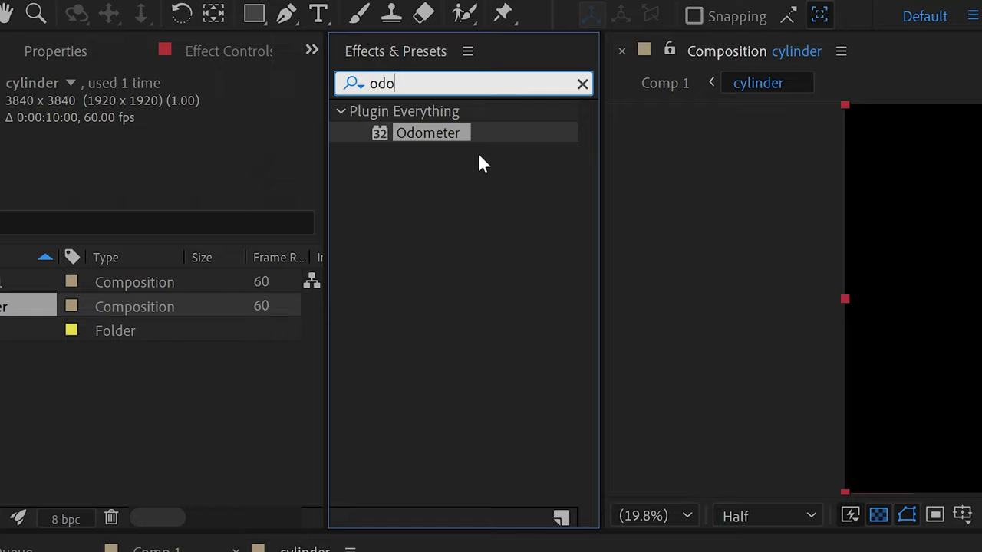
drag(453, 136, 505, 268)
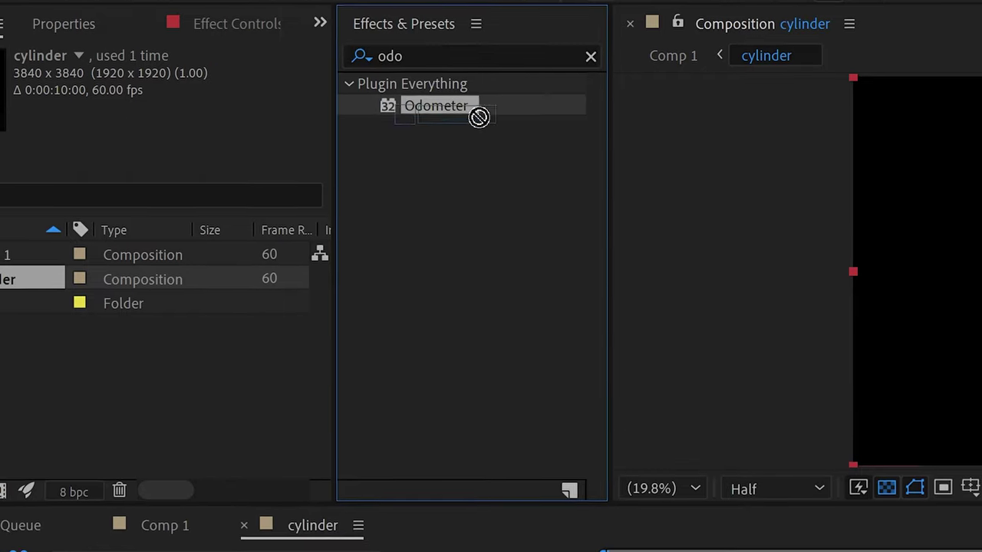
drag(557, 90, 268, 469)
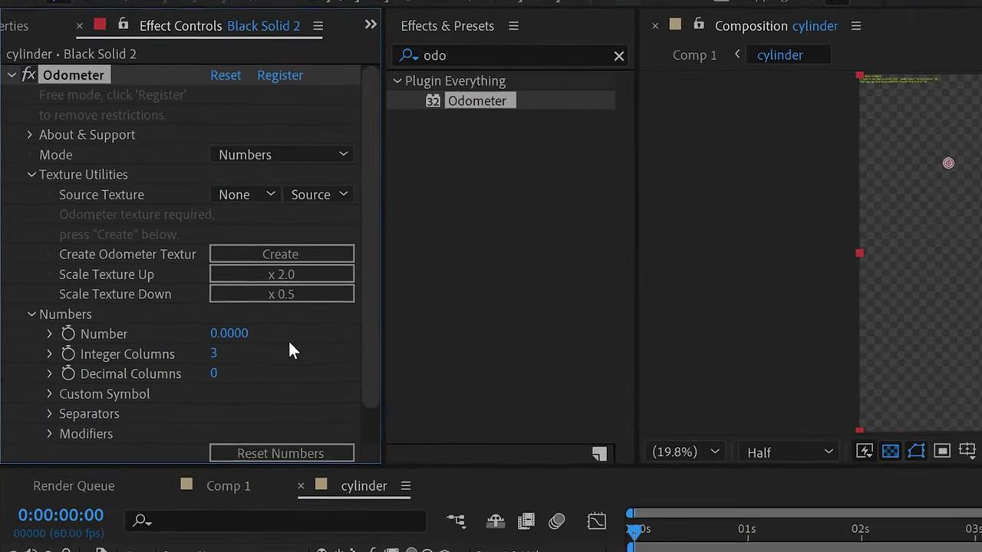
Step: Set the Odometer to 4 integer columns with the integer separator set to None
click(213, 353)
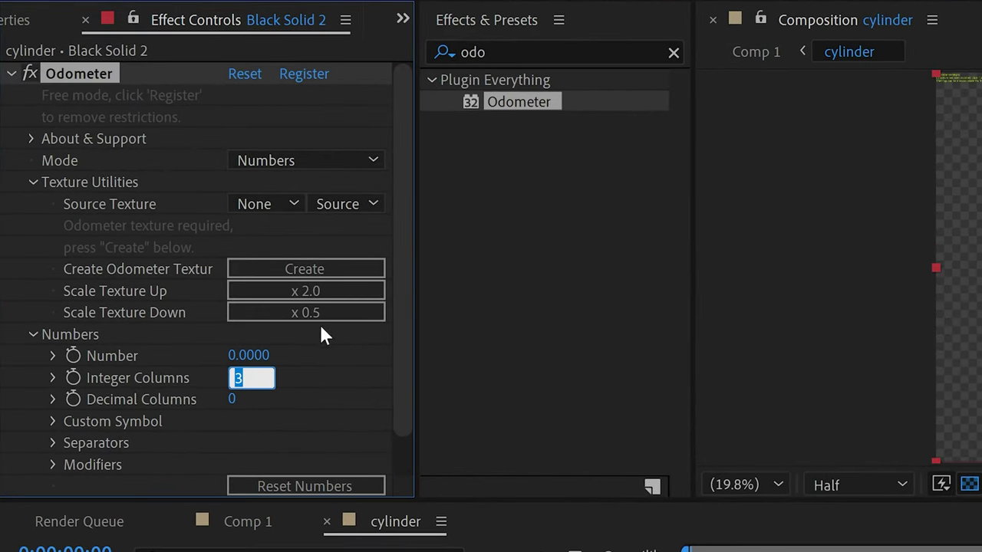
click(312, 390)
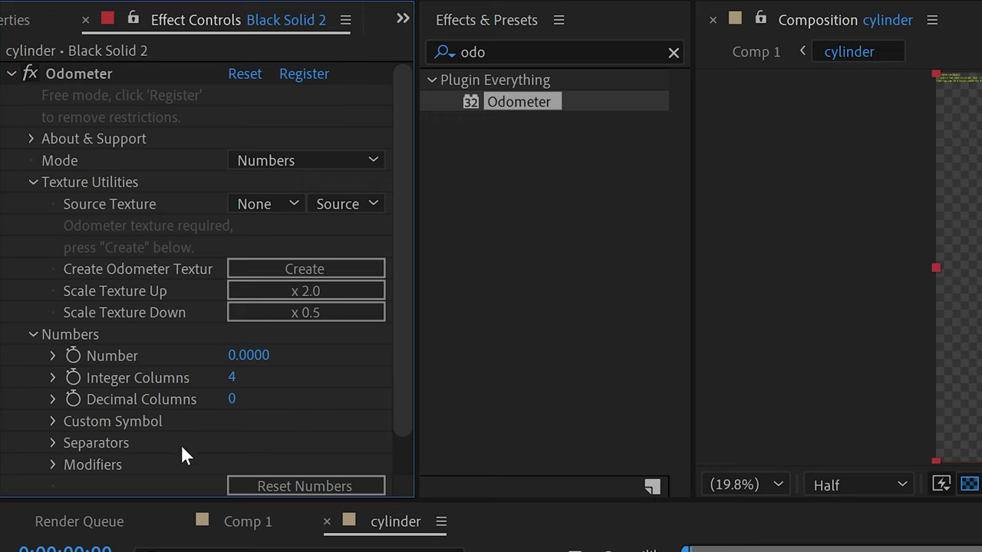
click(52, 443)
click(255, 463)
click(277, 489)
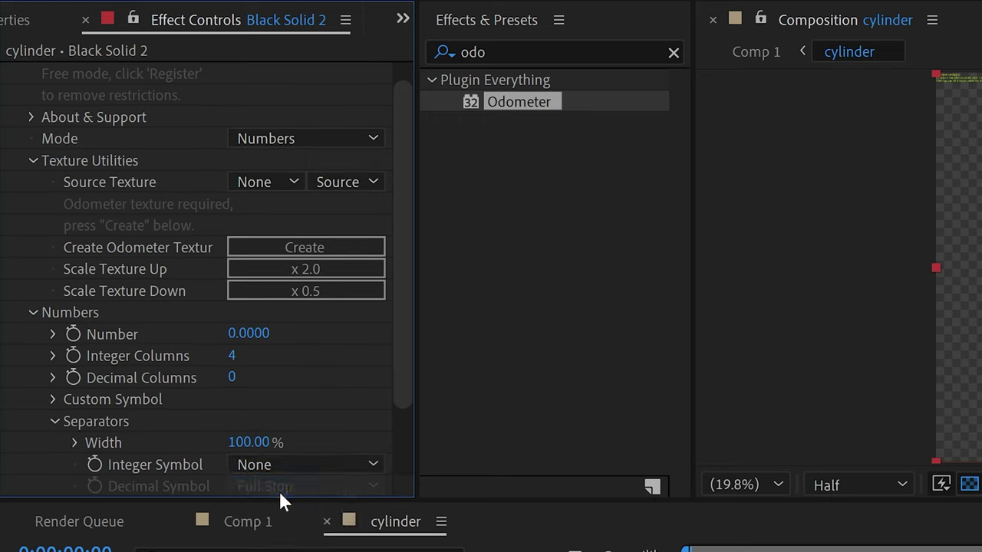
Step: Generate the odometer texture, enlarge it x 2.0 twice, and centre the digits
click(358, 247)
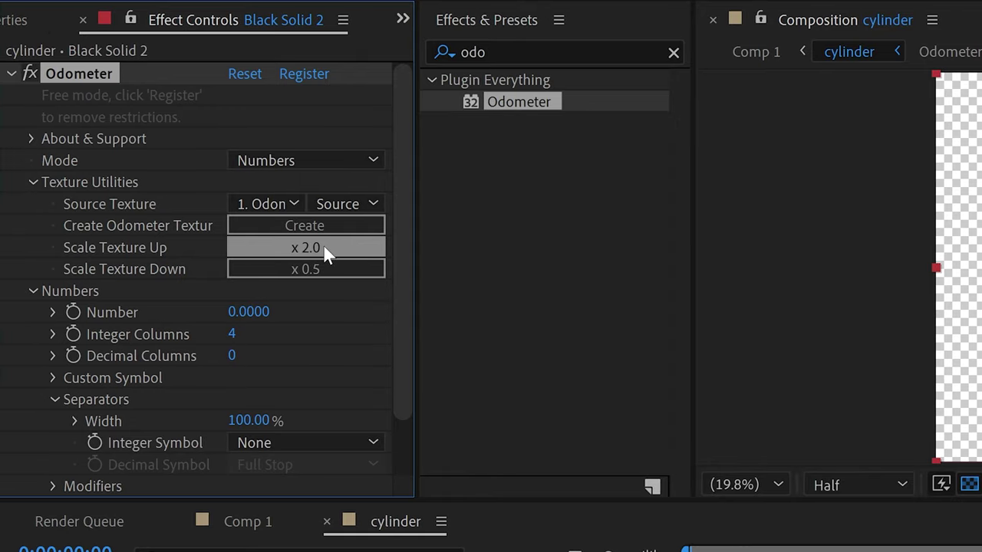
click(324, 246)
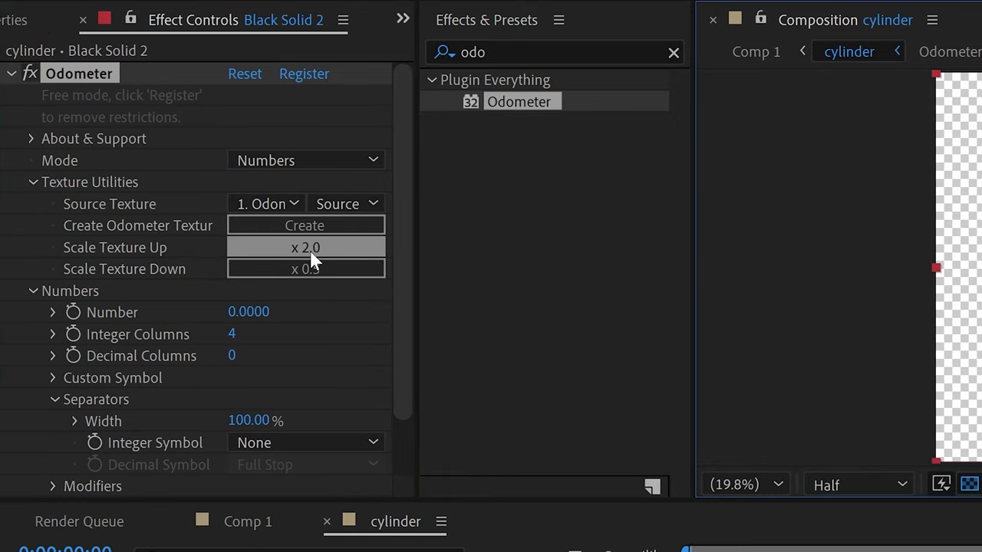
click(310, 250)
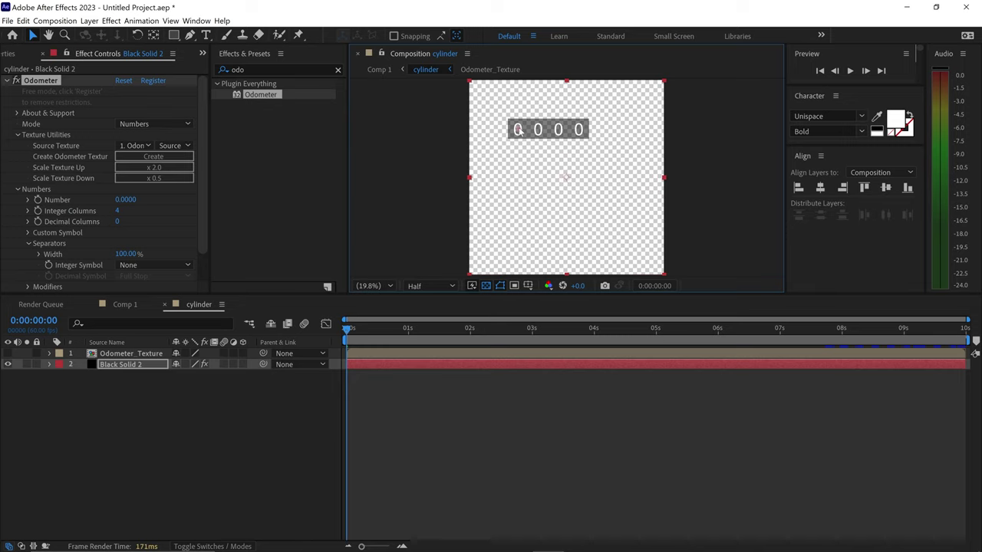
drag(517, 130, 539, 181)
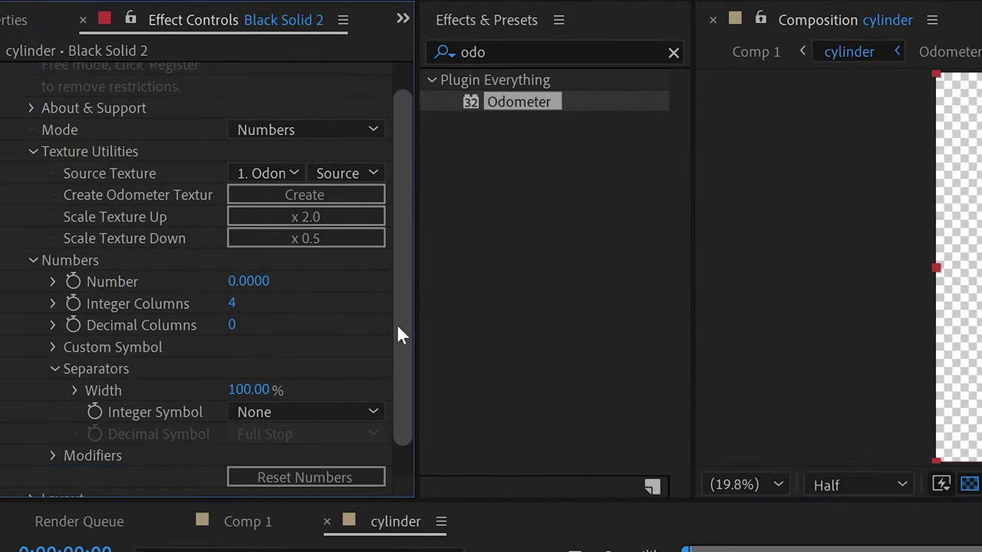
Step: Set the Odometer background fill opacity to 0% and turn off the transparency grid
scroll(396, 323, down, 2)
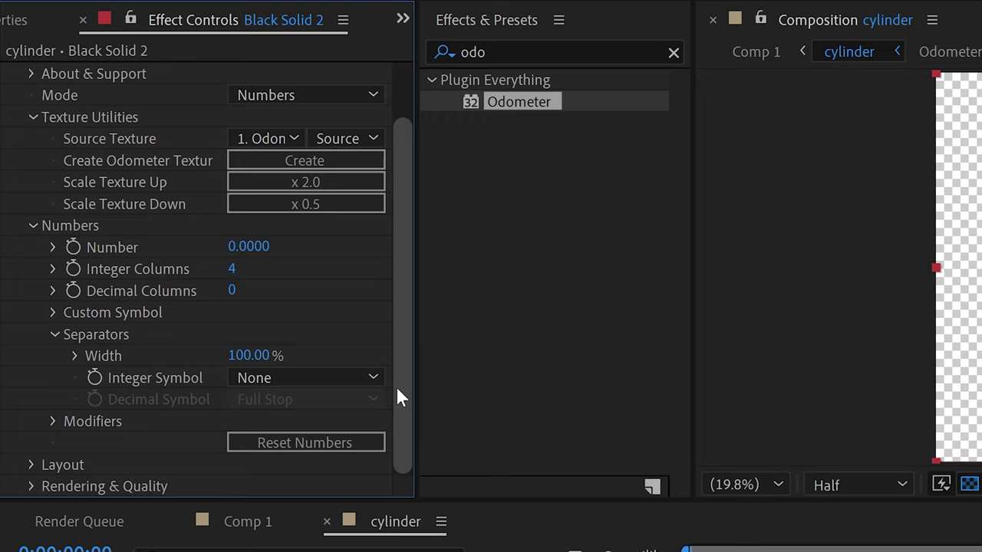
click(30, 464)
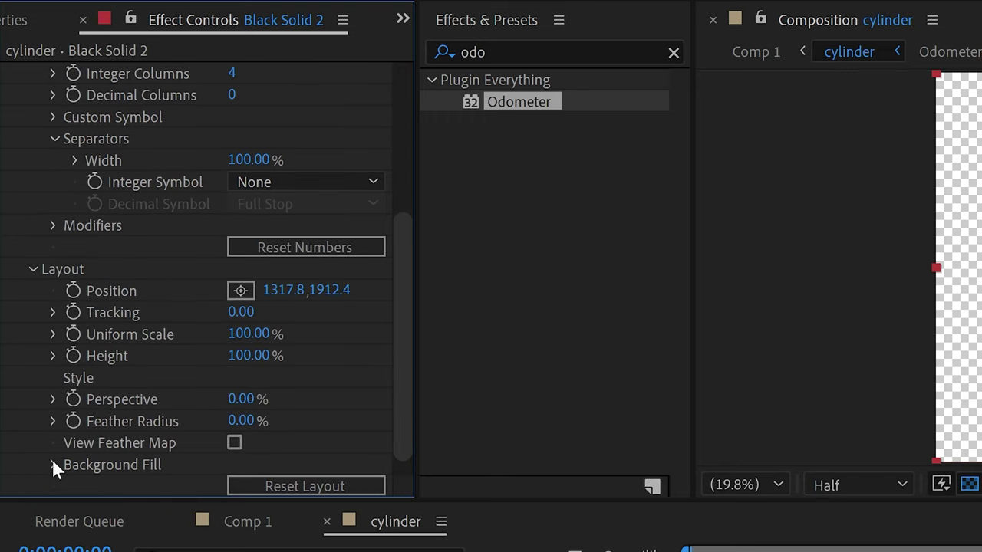
click(52, 465)
click(253, 486)
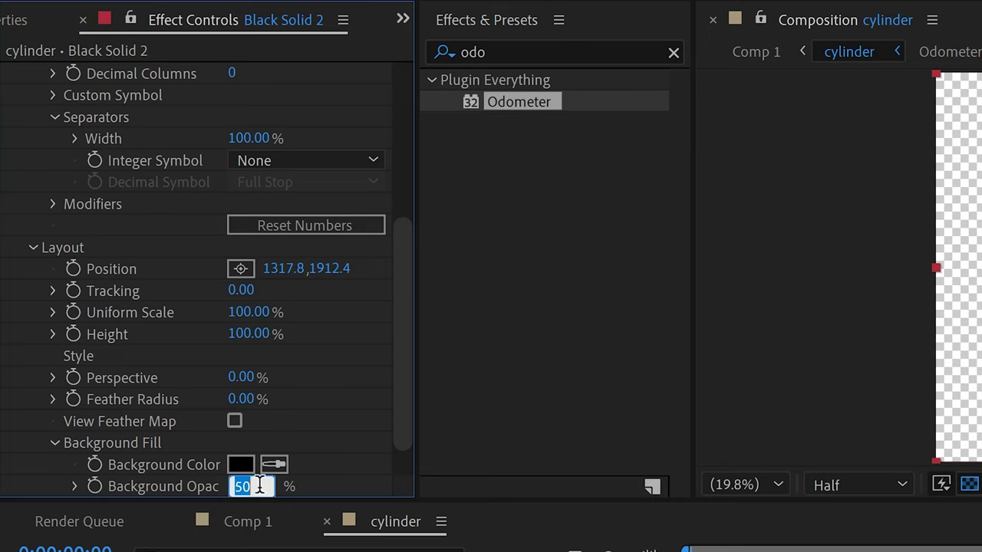
text(0)
key(Return)
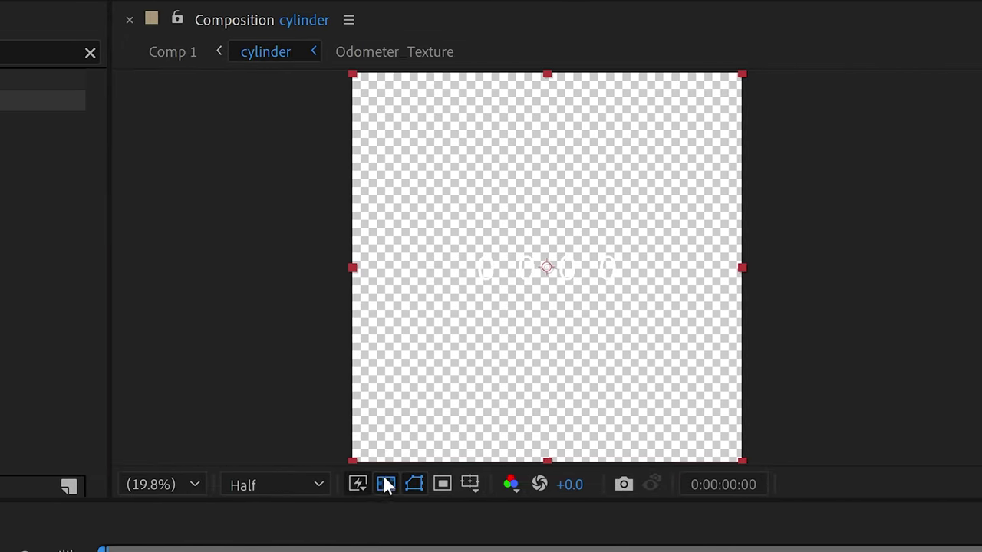
click(388, 485)
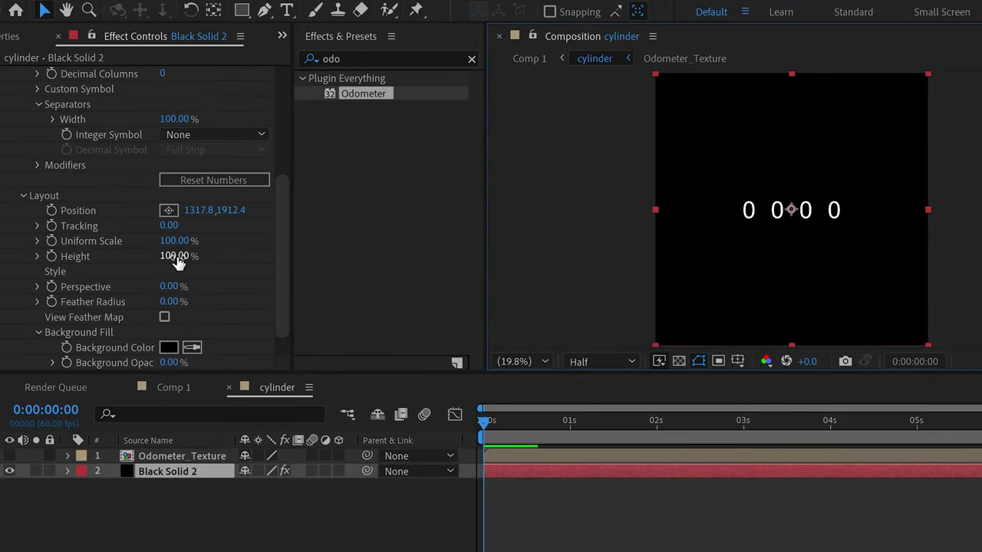
Step: Set the Odometer Layout Height to 1144% and Uniform Scale to 89.5%
drag(177, 259, 434, 265)
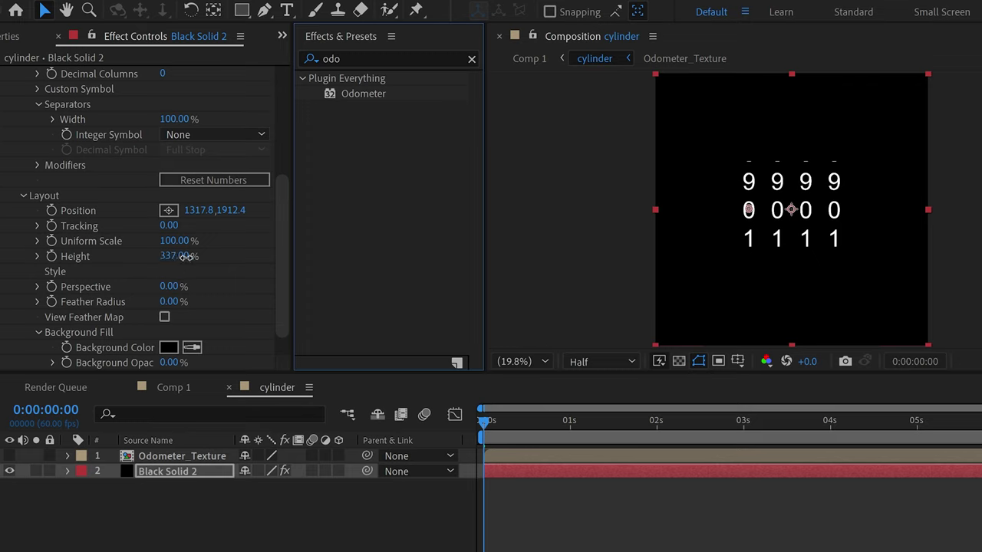
drag(180, 256, 411, 263)
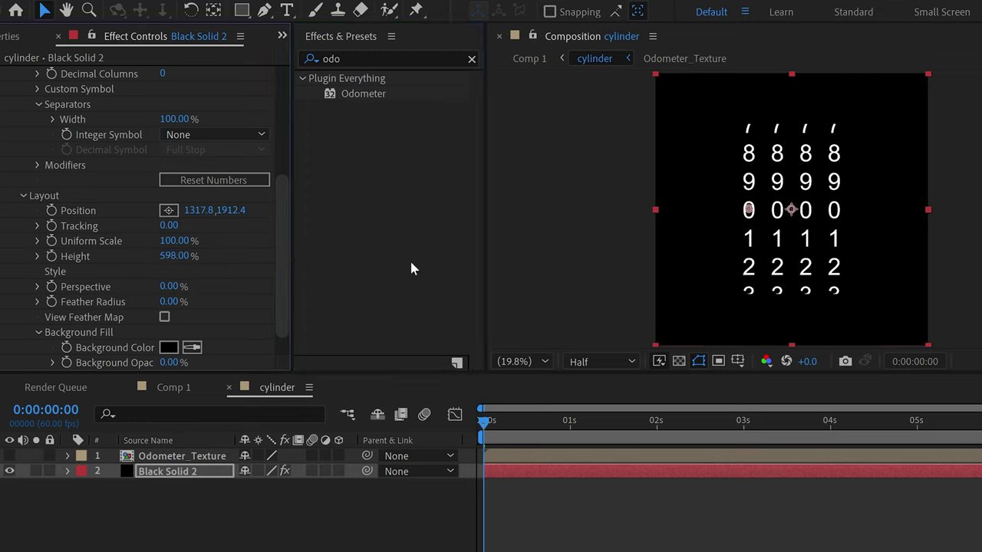
click(174, 256)
text(1144)
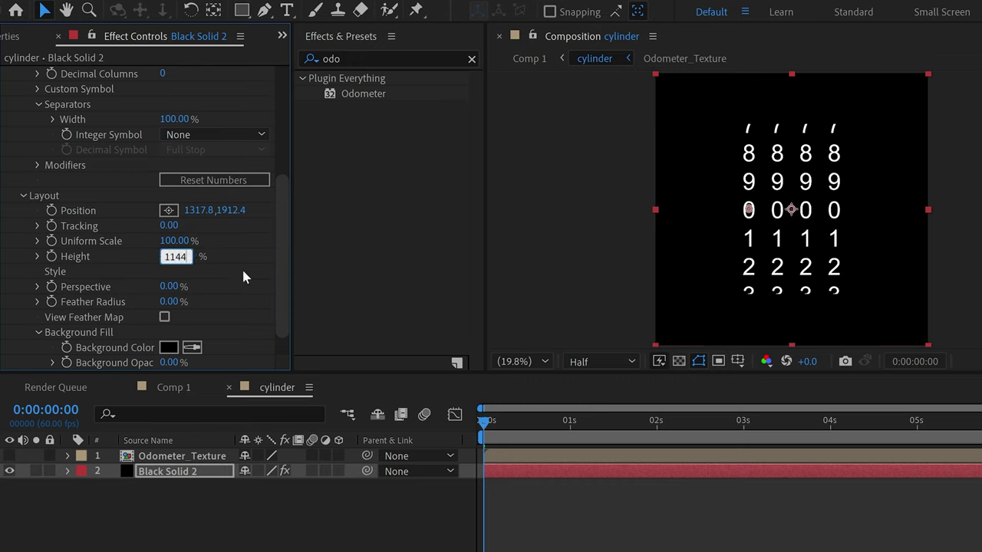
key(Return)
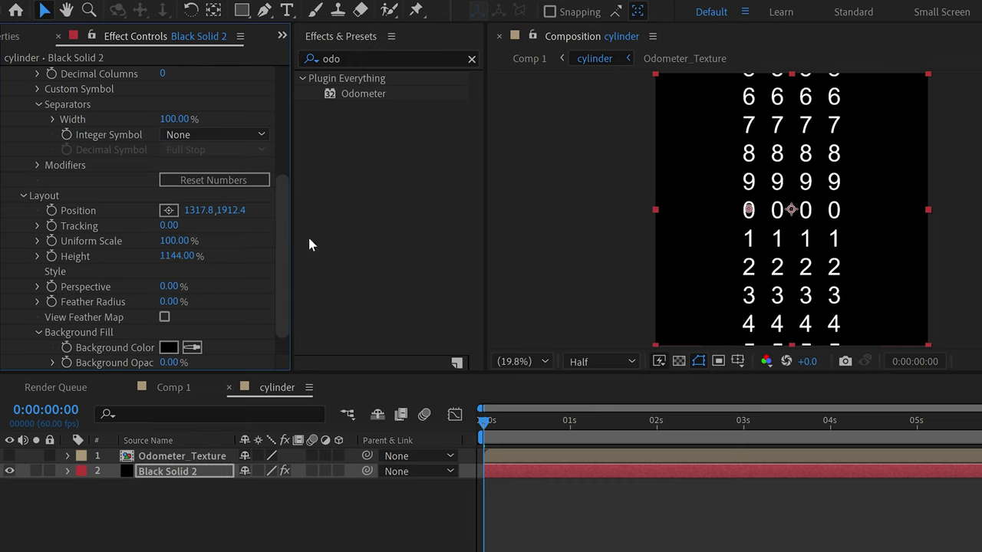
click(175, 241)
text(89.50)
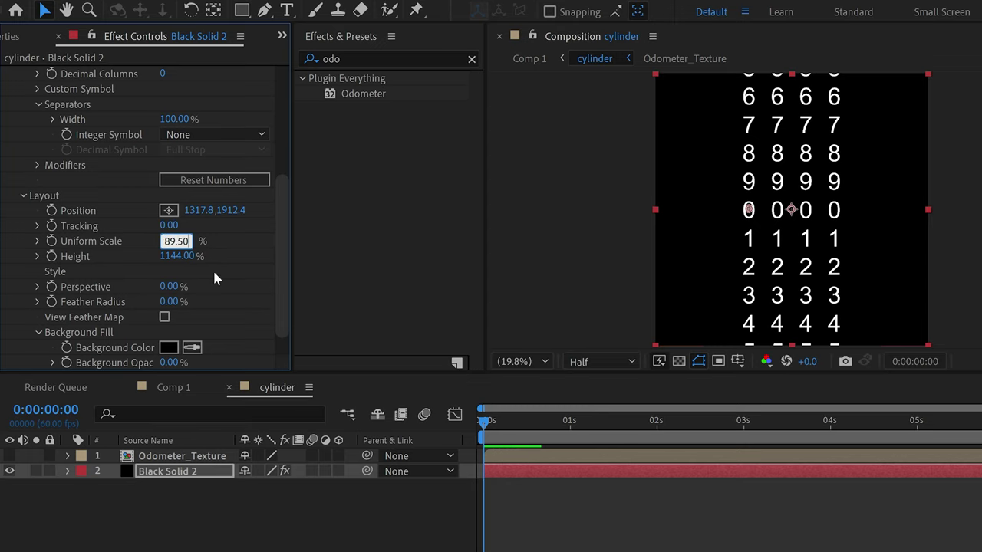
click(577, 192)
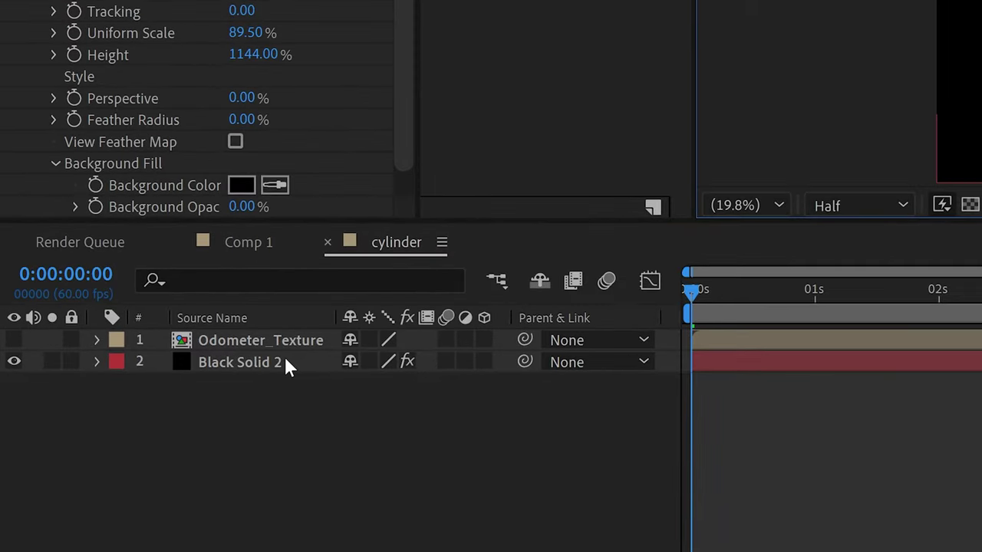
Step: Give Black Solid 2 a Rotation of 90° using the R shortcut
click(285, 357)
key(r)
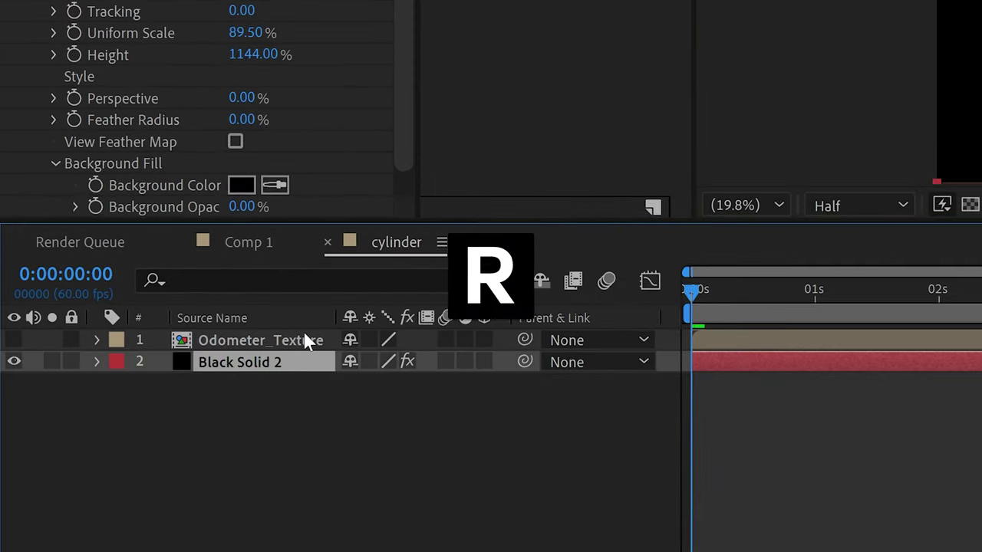
click(380, 383)
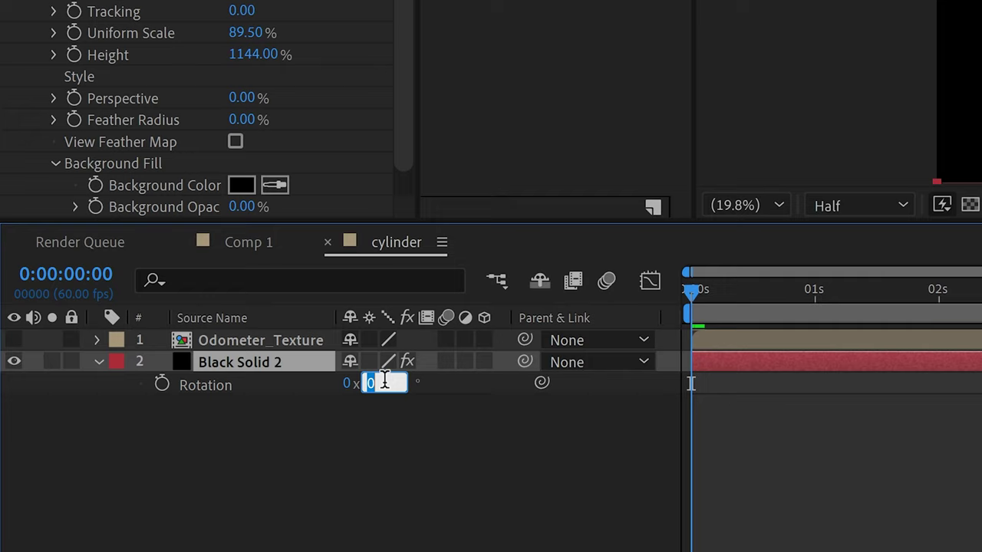
text(90)
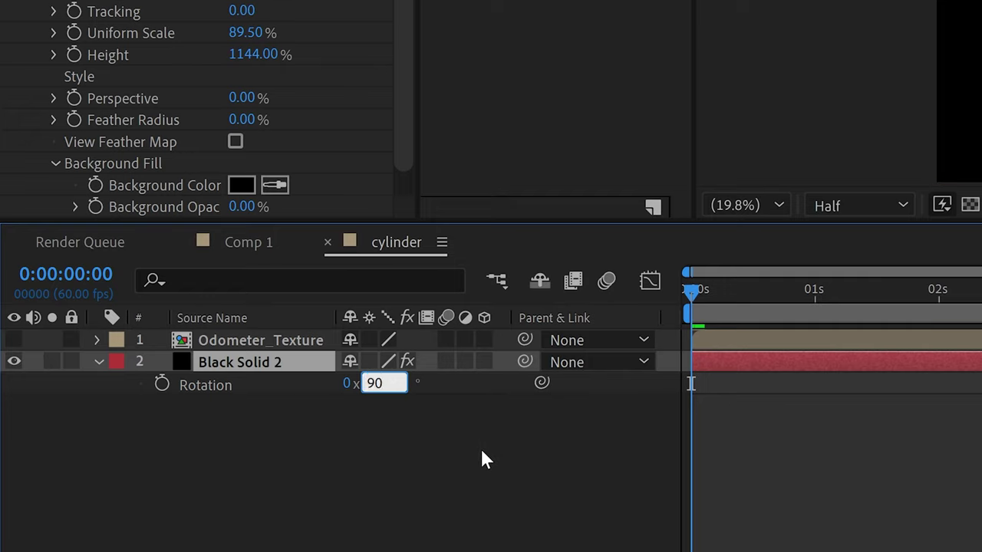
click(483, 457)
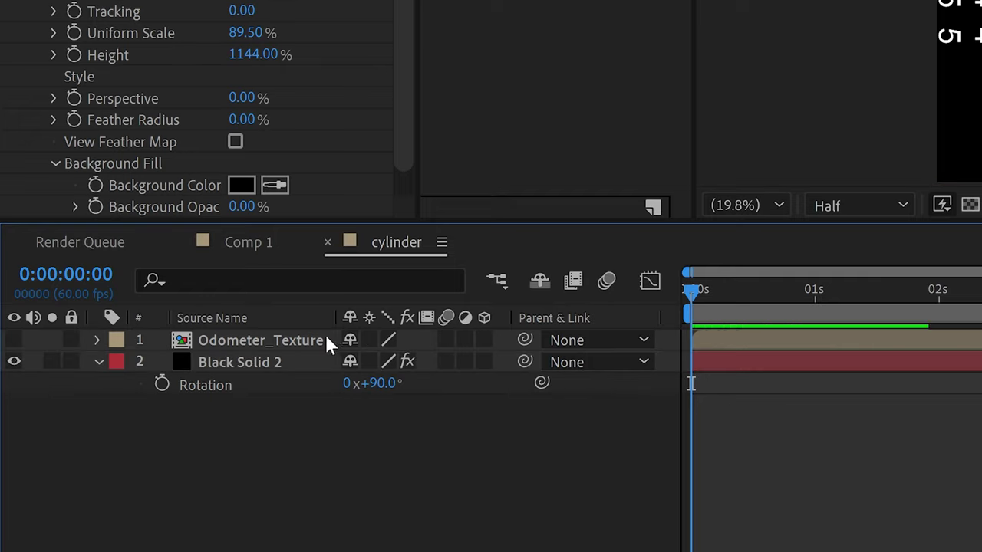
Step: Import Odometer Texture Line.png into the Odometer_Texture comp, placing it just above Grid Guide
double_click(285, 336)
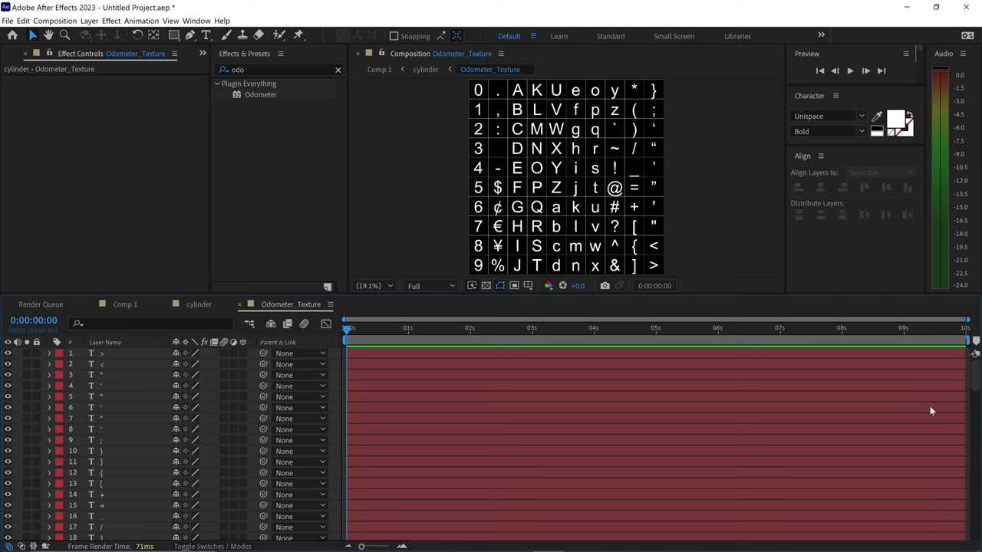
mouse_move(389, 539)
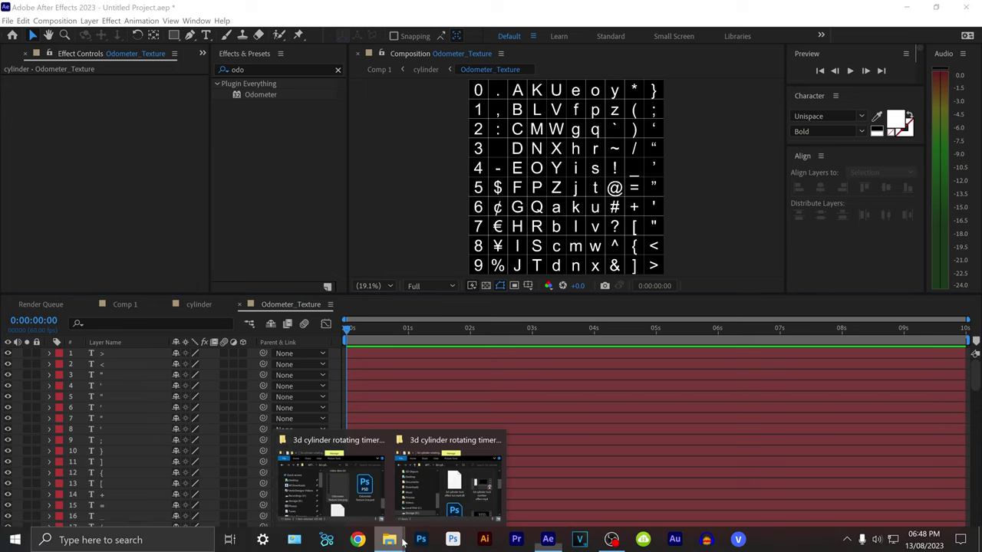
click(392, 502)
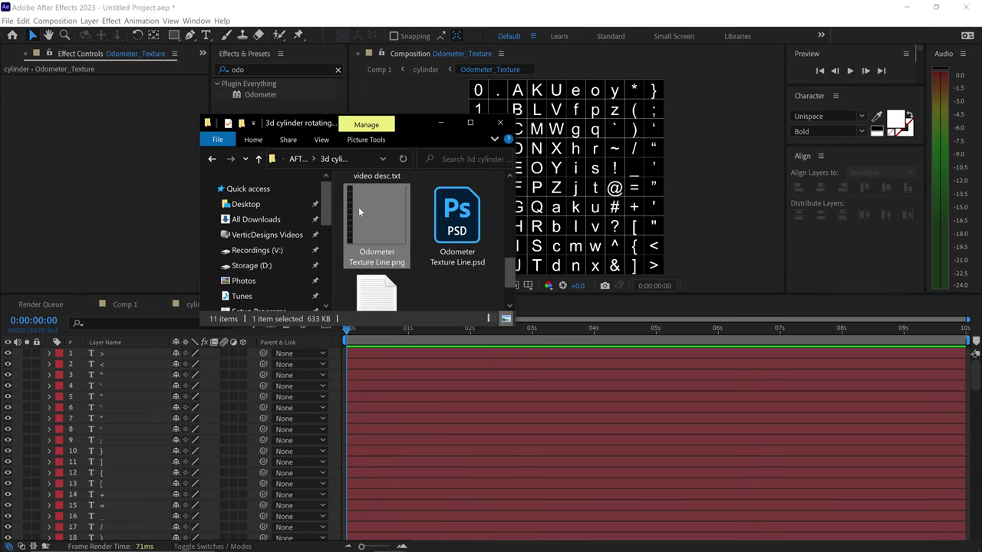
drag(358, 207, 139, 399)
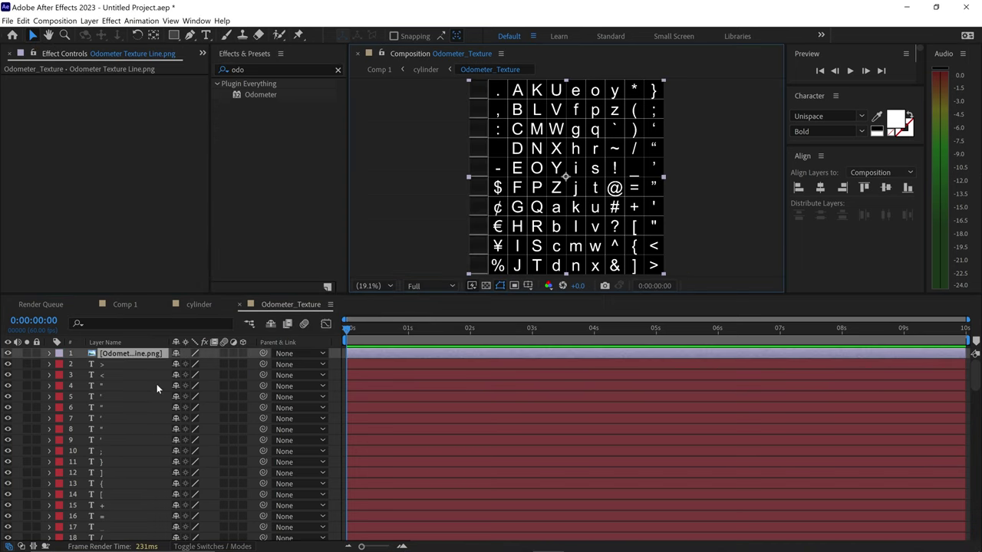
drag(140, 353, 140, 526)
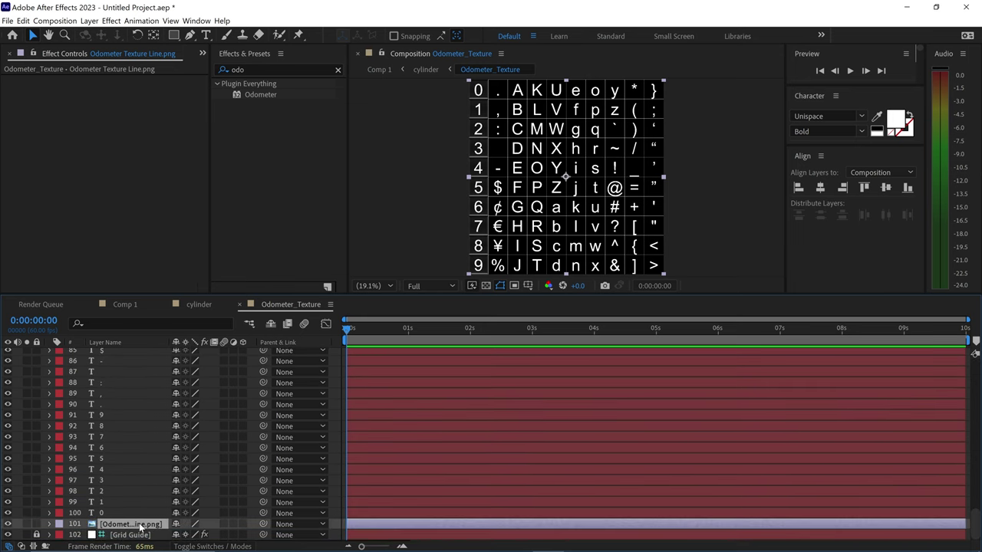
click(429, 199)
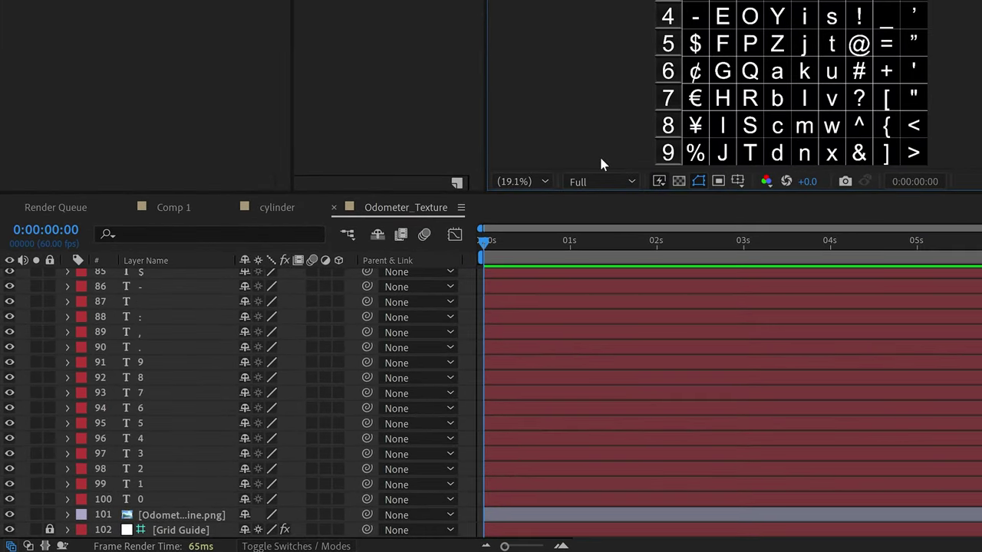
Step: Select digit layers 0 through 9 and switch their font to Unispace Bold
shift+click(140, 499)
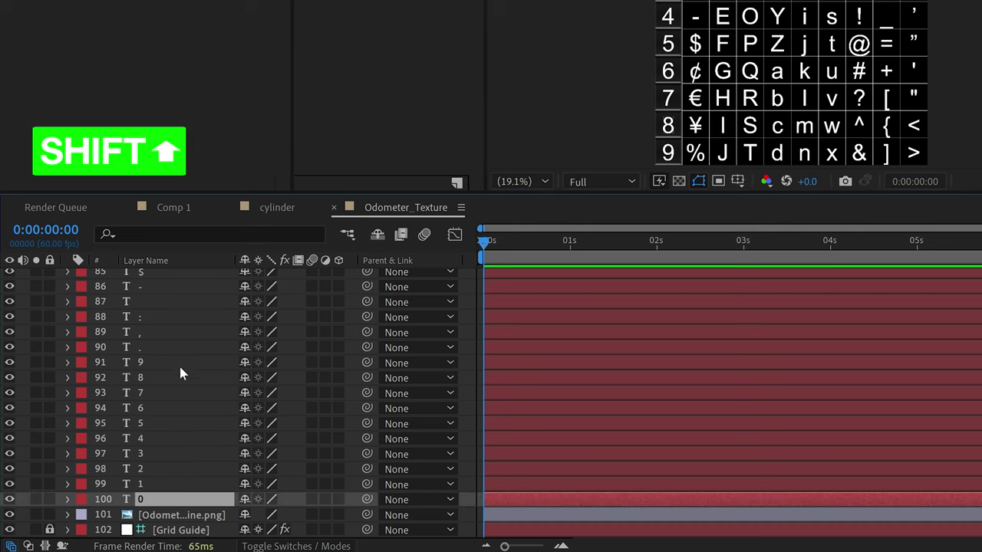
shift+click(148, 363)
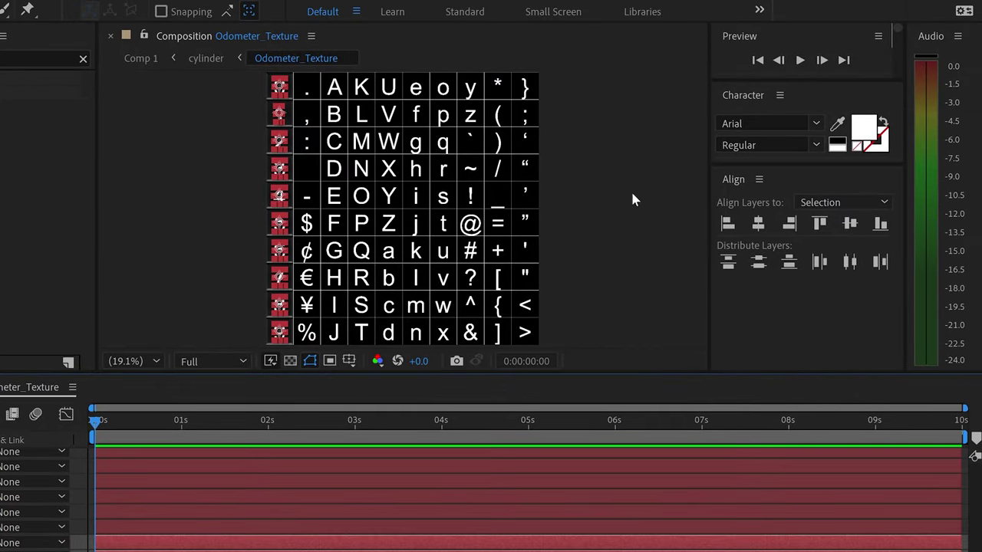
click(748, 124)
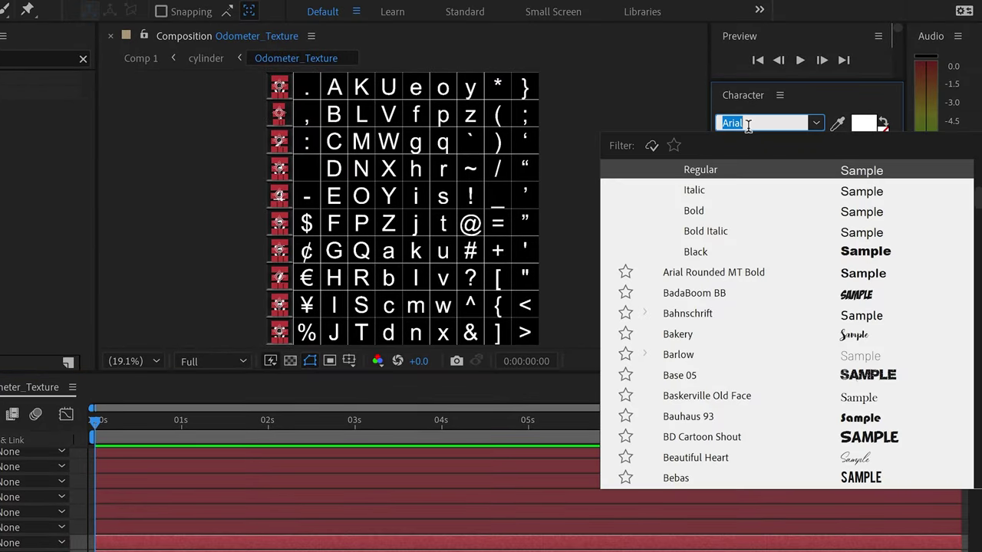
text(uni)
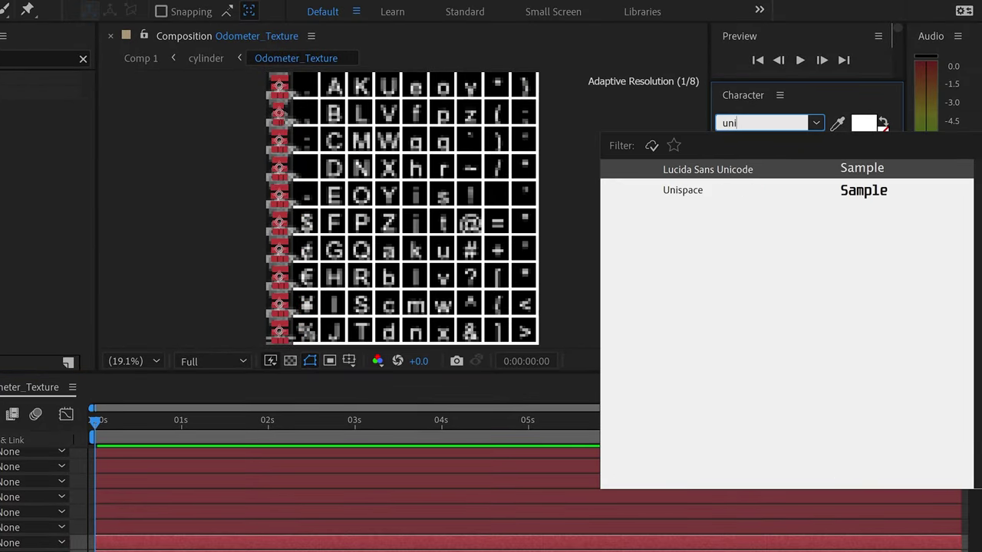
click(711, 191)
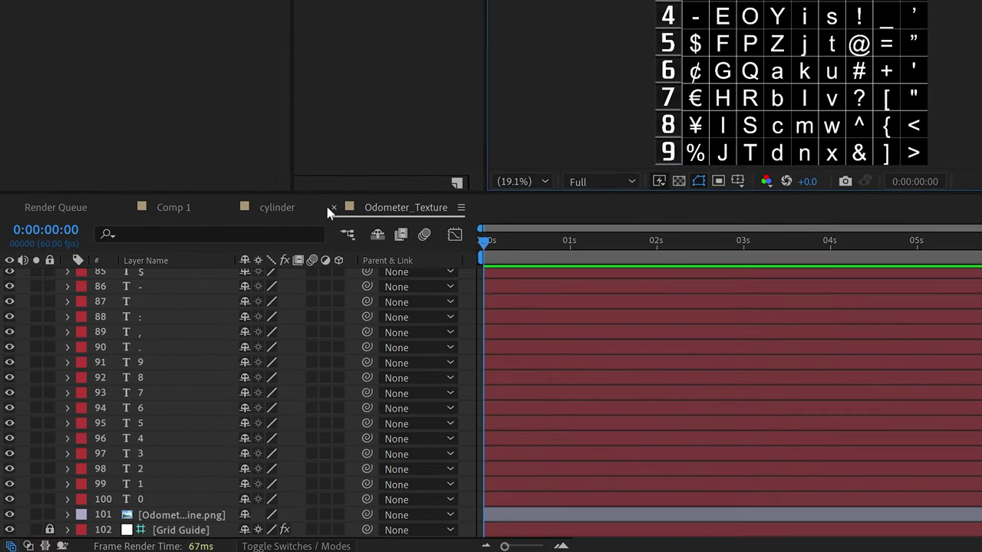
Step: Back in the cylinder comp, set the Odometer Layout Position to 1378.7, 2115.8
click(331, 208)
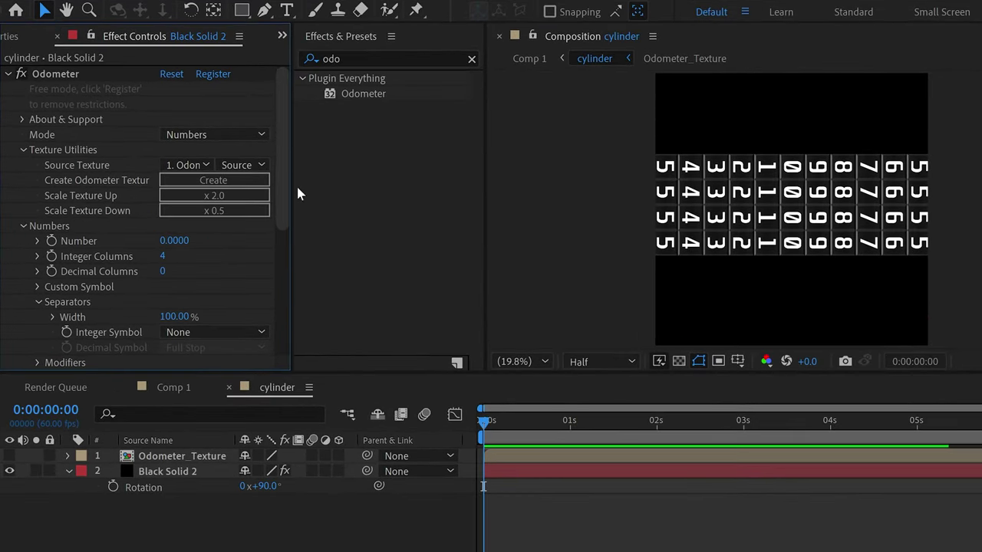
scroll(203, 183, down, 5)
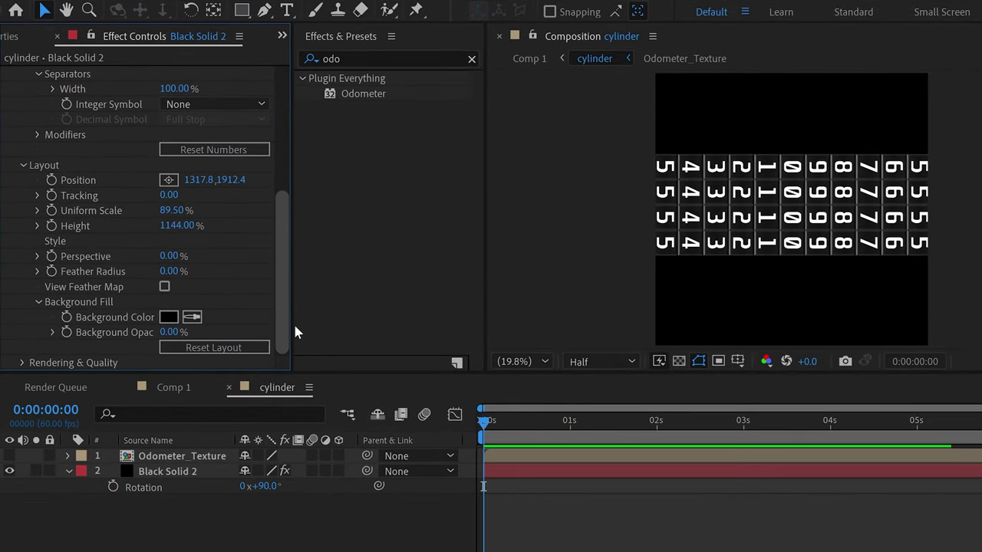
click(198, 181)
text(1)
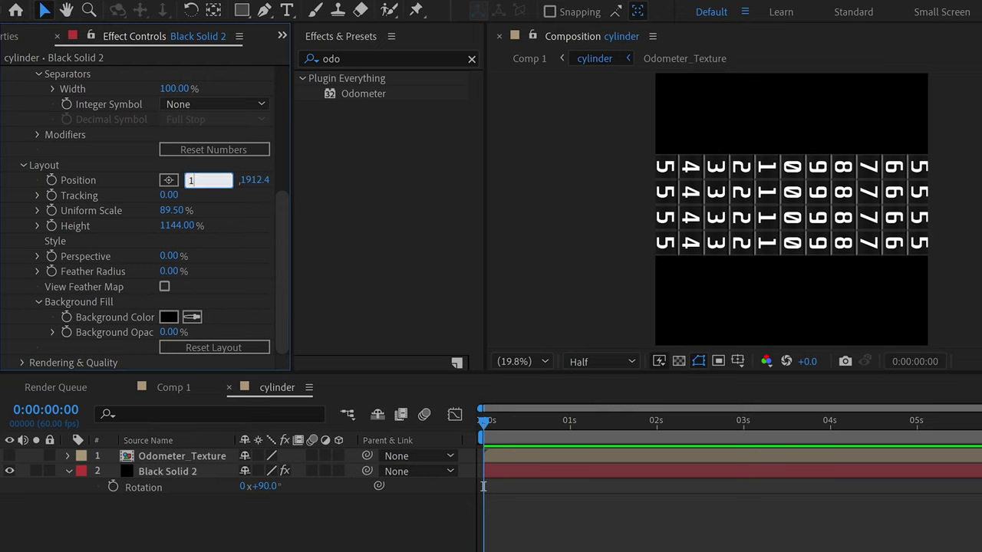
text(378.7)
key(Return)
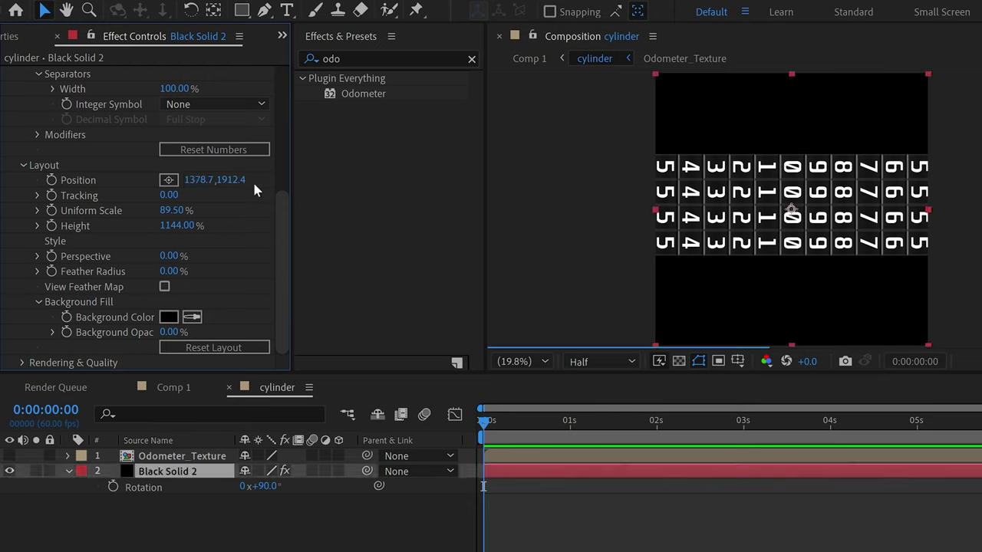
click(253, 181)
text(2115.)
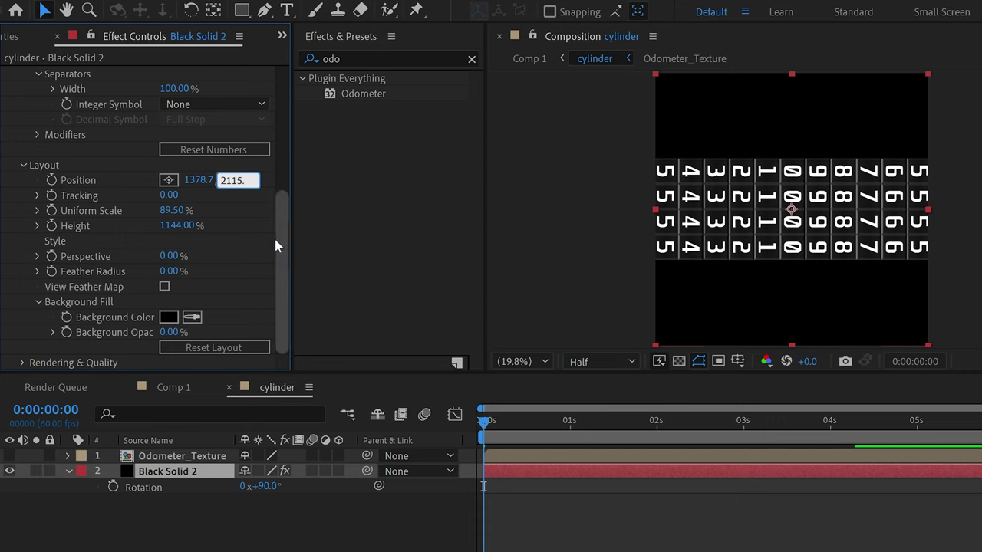
text(8)
key(Return)
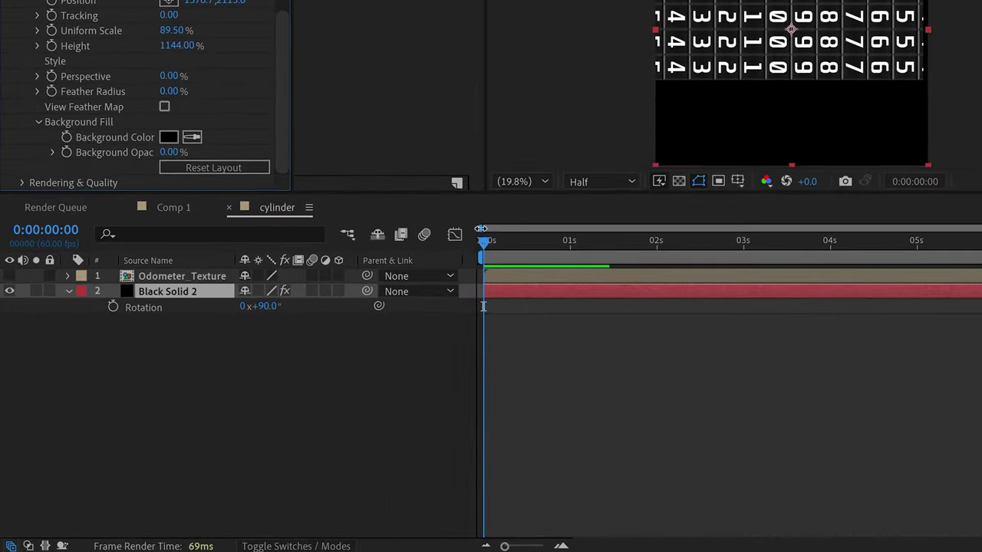
Step: Scale the cylinder layer to 107%, turn on the transparency checkerboard, and return to Comp 1
key(s)
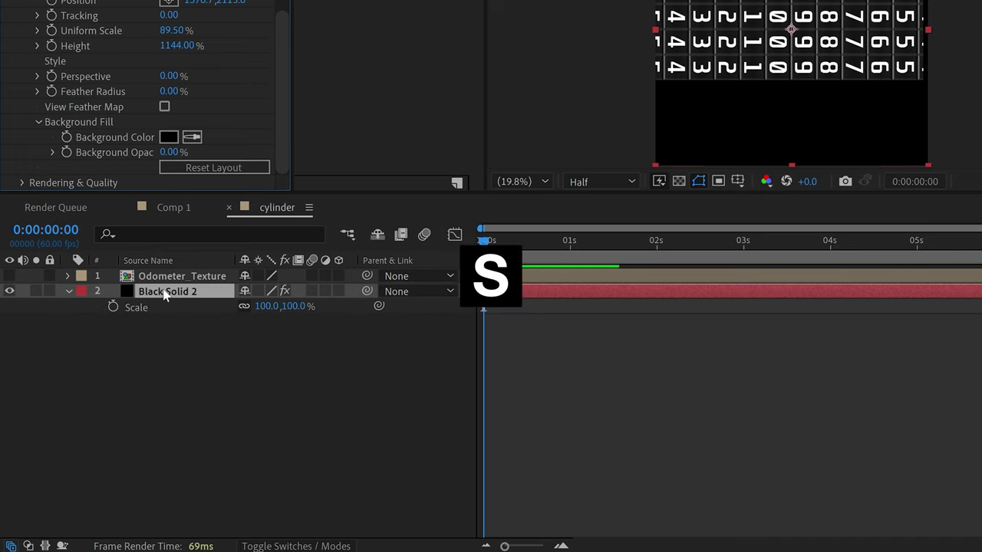
click(295, 306)
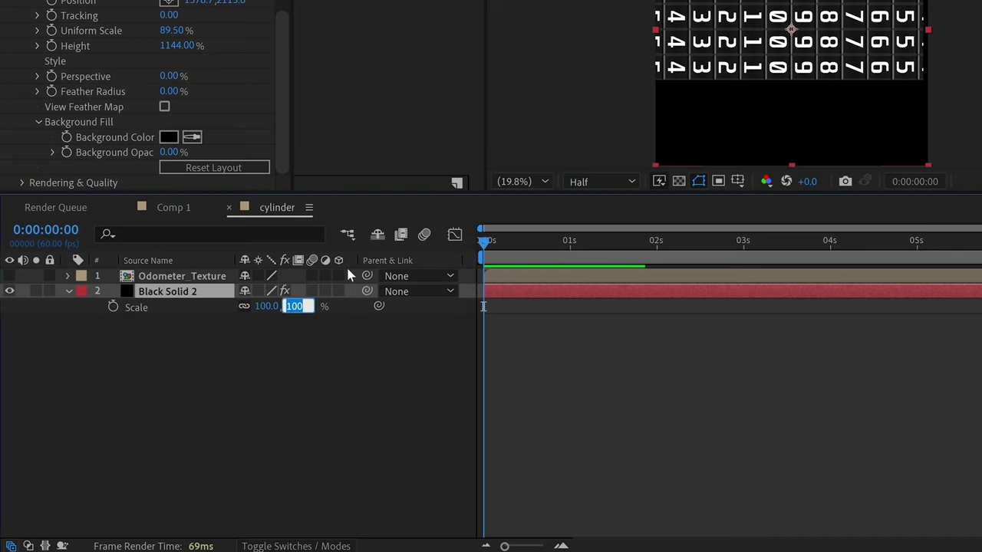
text(10)
key(Return)
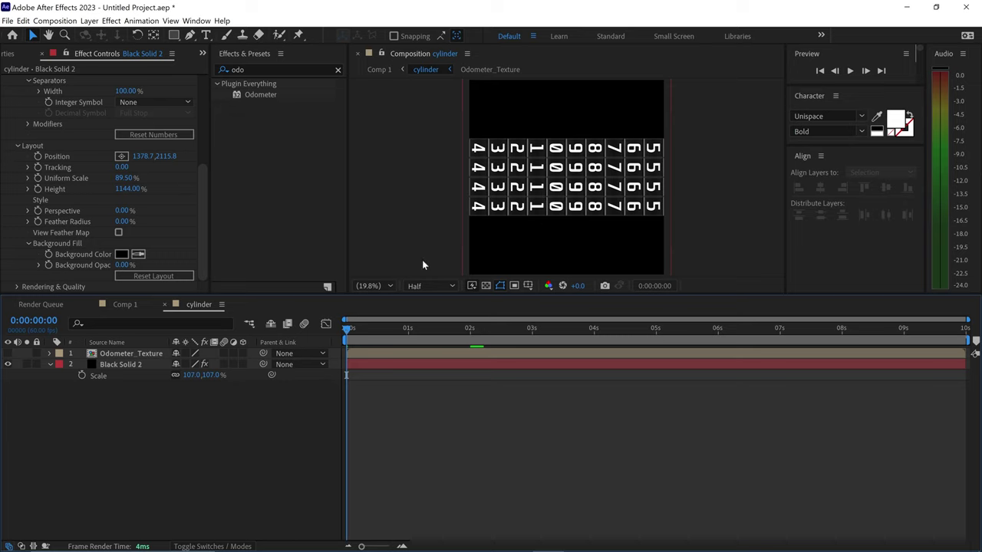
click(486, 285)
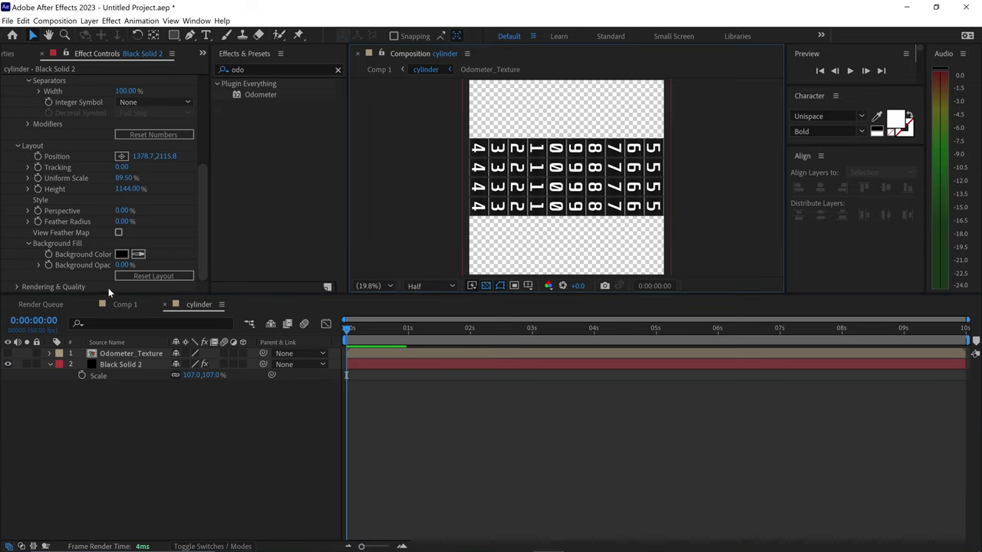
click(129, 305)
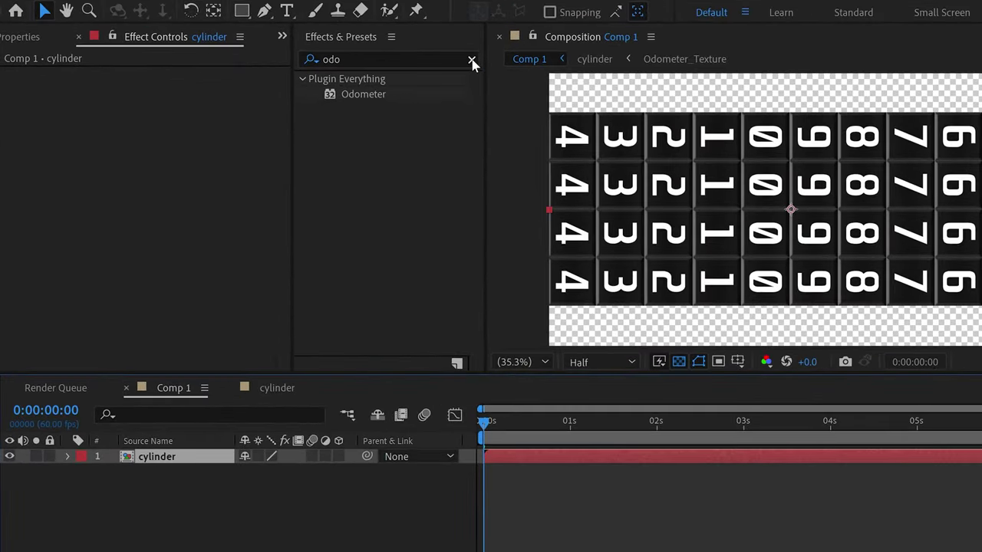
Step: Apply the CC Cylinder effect to the cylinder layer
click(471, 62)
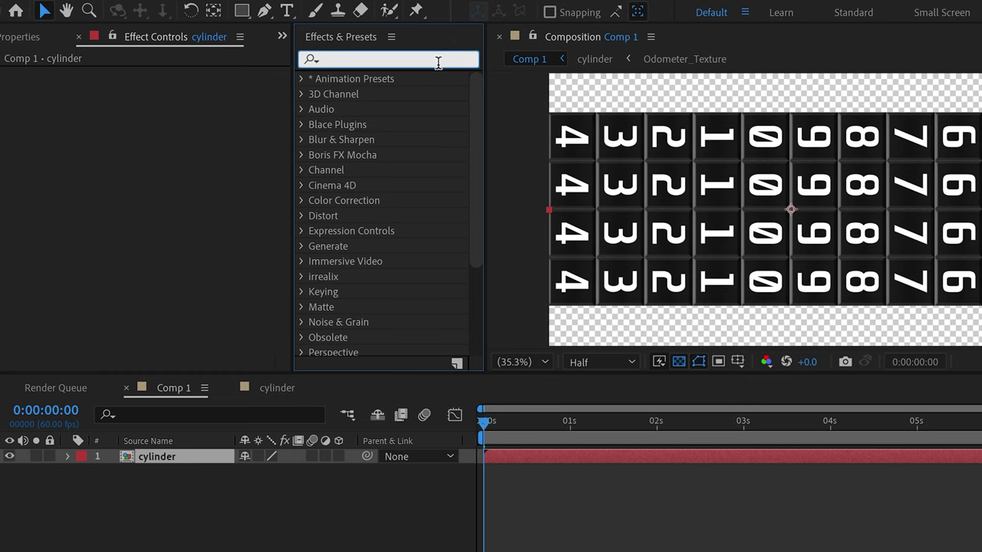
text(cc c)
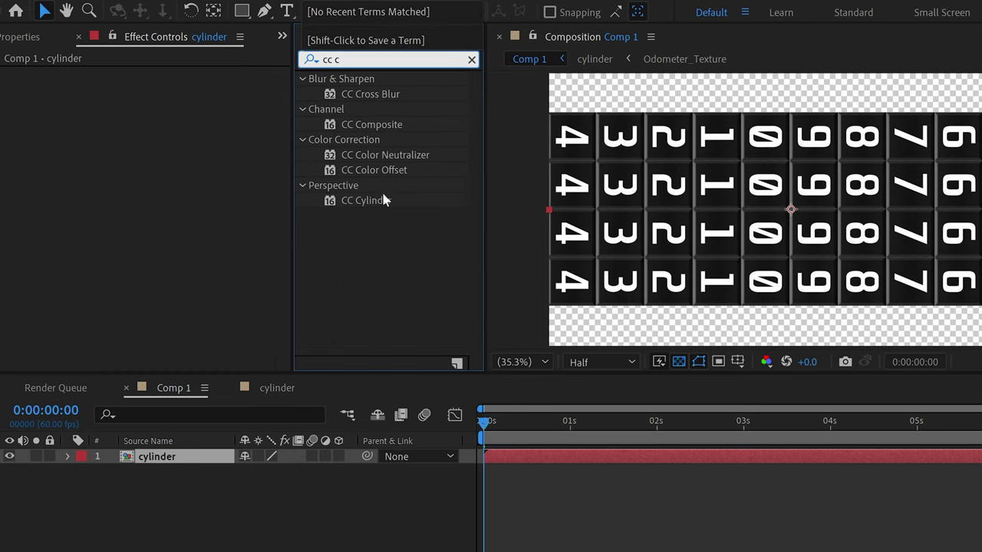
drag(384, 199, 184, 464)
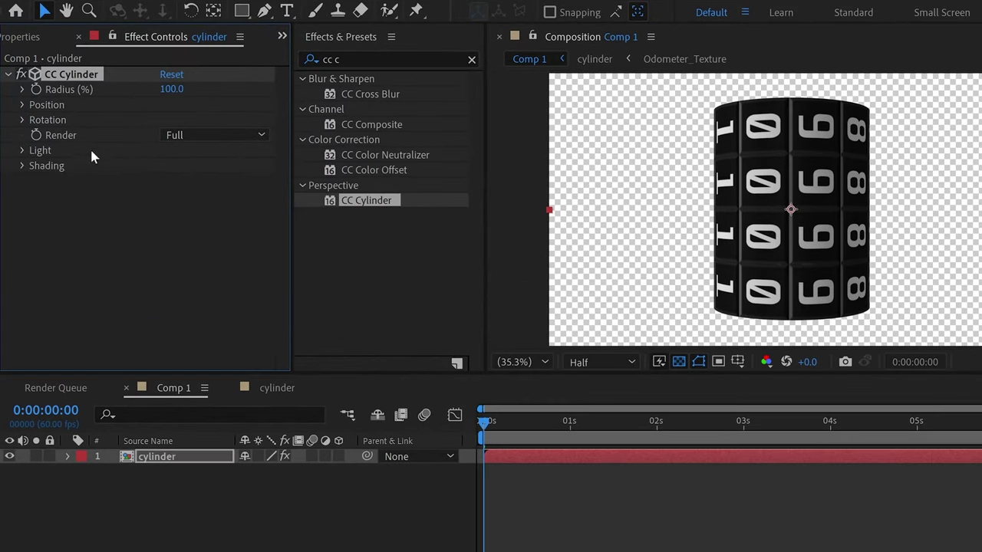
Step: Rotate the CC Cylinder drum to Z -90°, Y -19° and X 30°
click(17, 113)
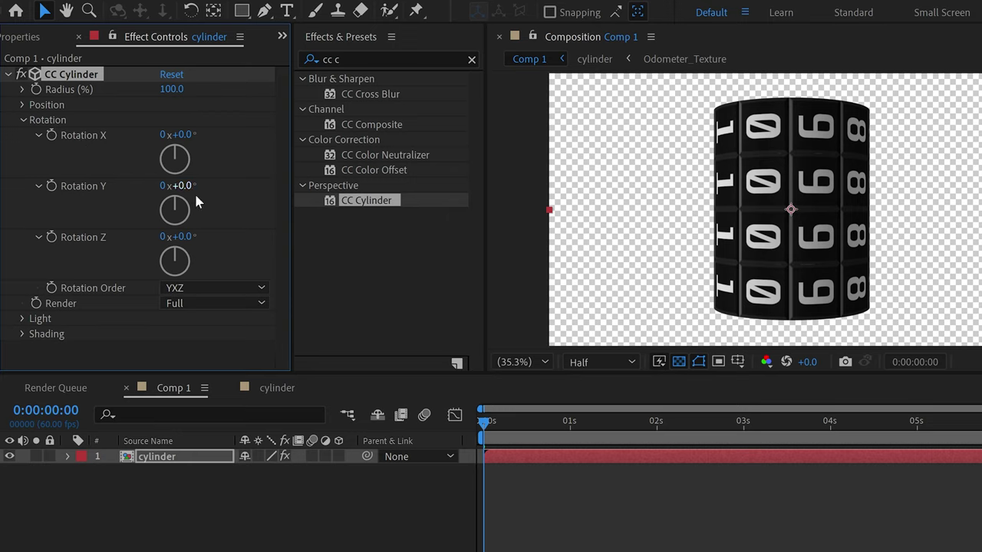
click(188, 238)
text(-)
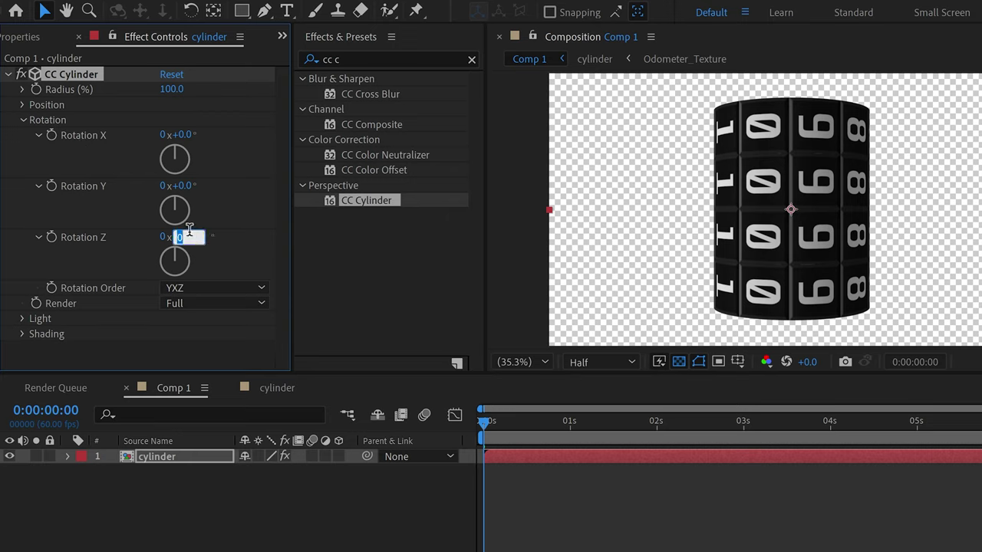
text(90)
key(Return)
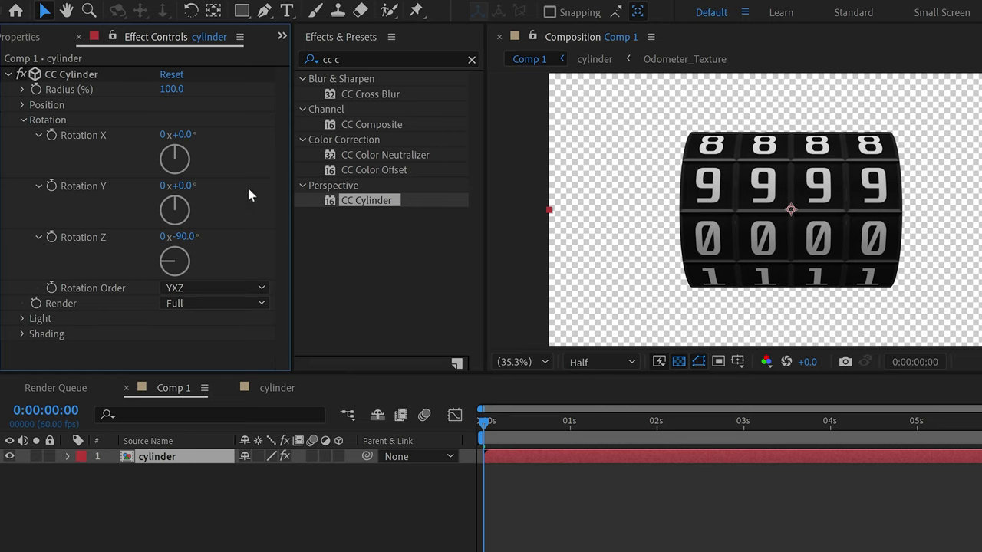
drag(184, 185, 154, 170)
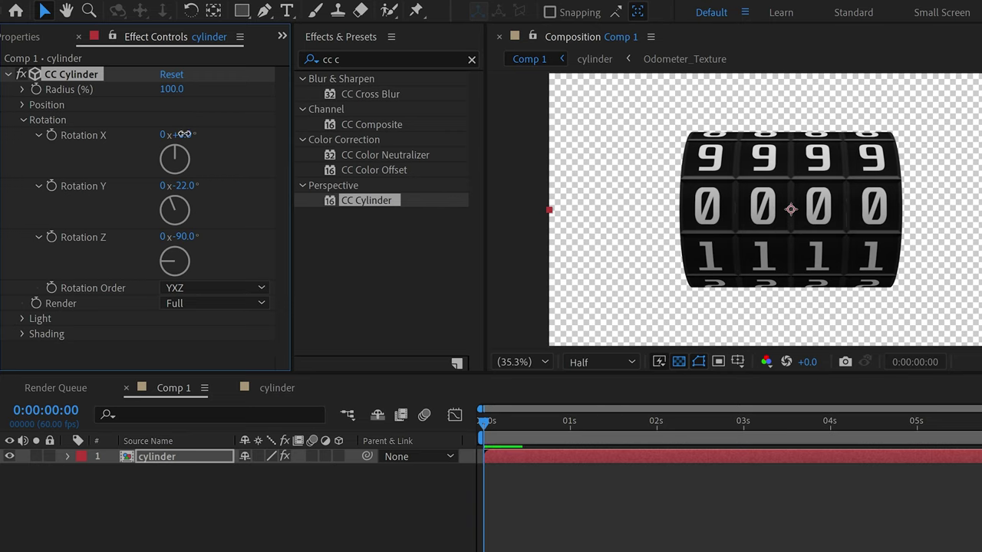
drag(183, 135, 253, 164)
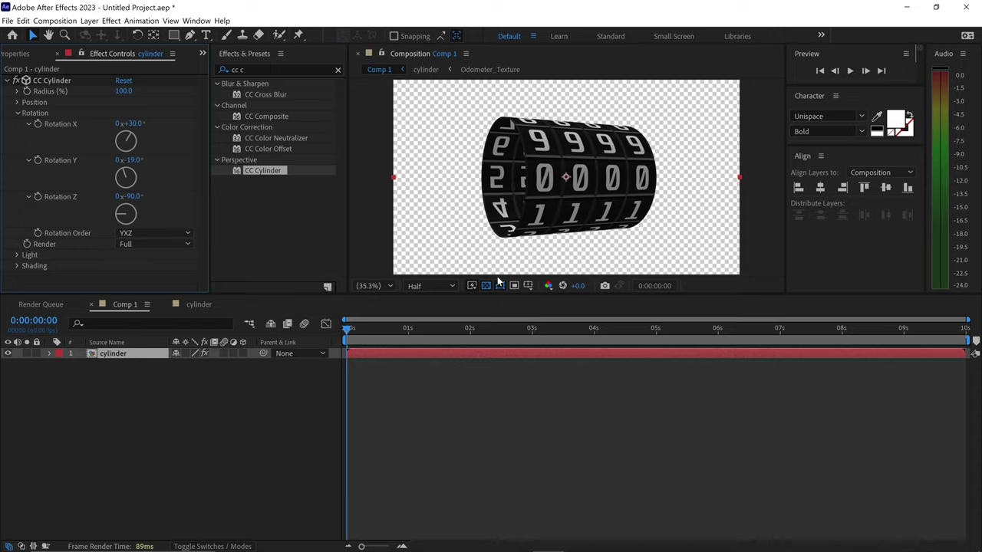
Step: Show the comp against black and add a new black solid in the cylinder comp
click(487, 286)
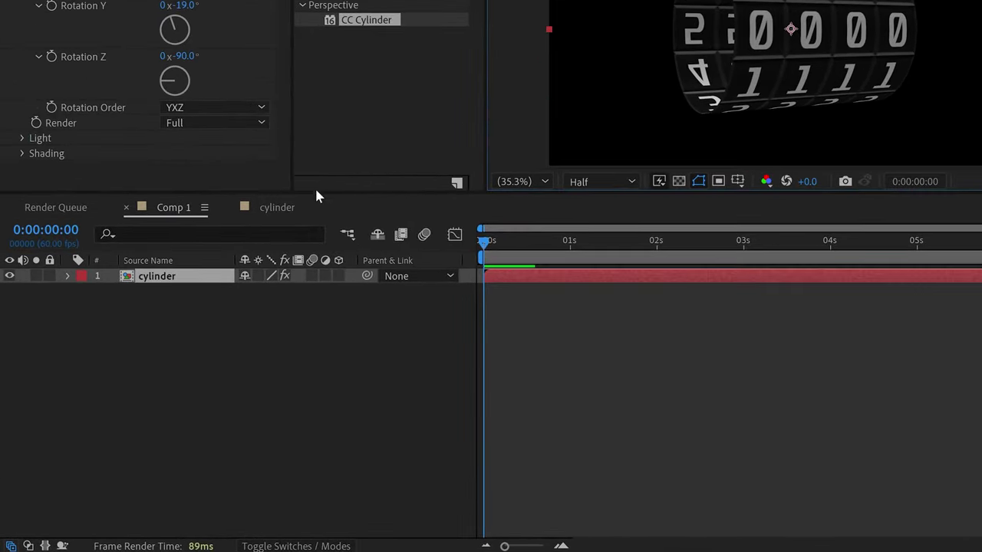
click(197, 305)
right_click(234, 342)
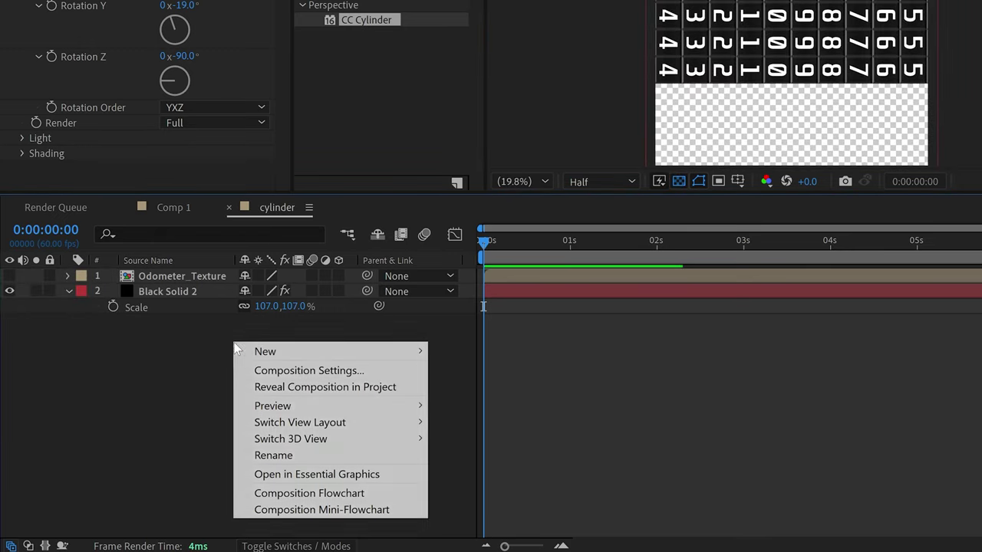
mouse_move(264, 354)
click(462, 387)
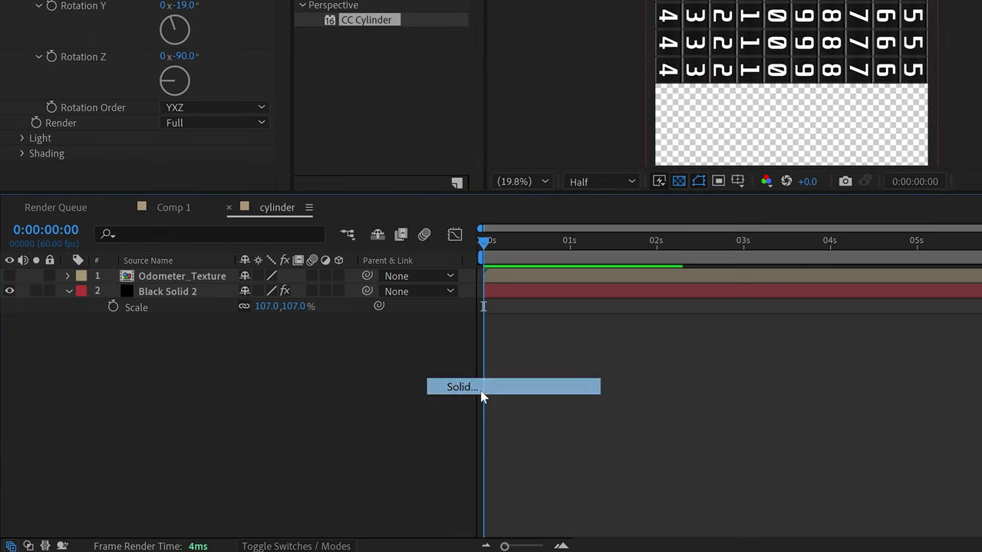
click(800, 464)
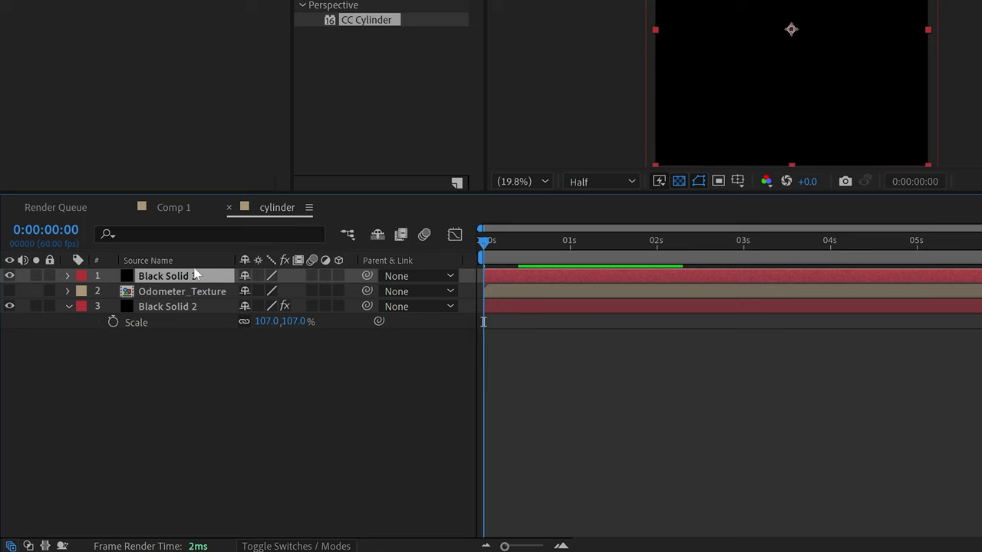
Step: Move Black Solid 3 beneath the digits at 80% opacity, then view Comp 1
drag(193, 275, 233, 358)
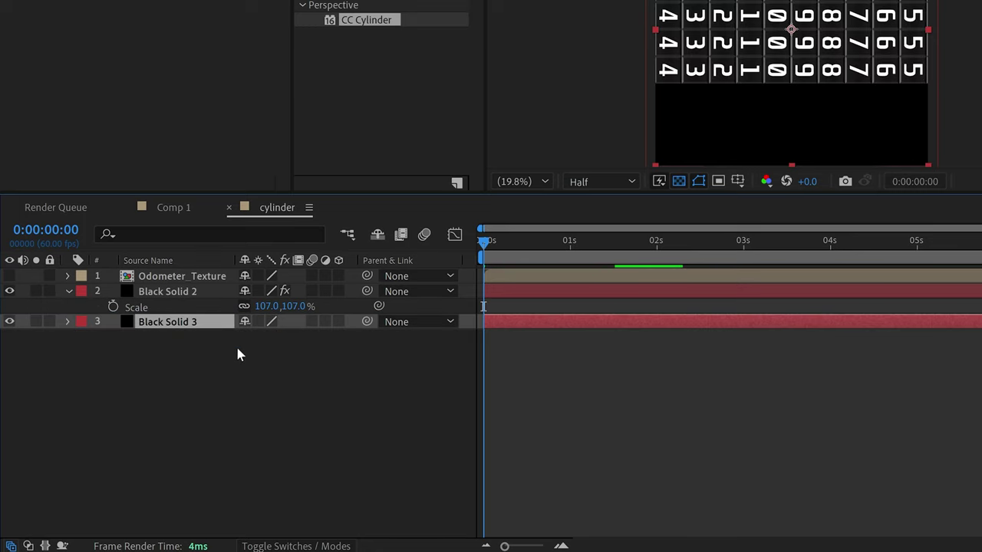
key(t)
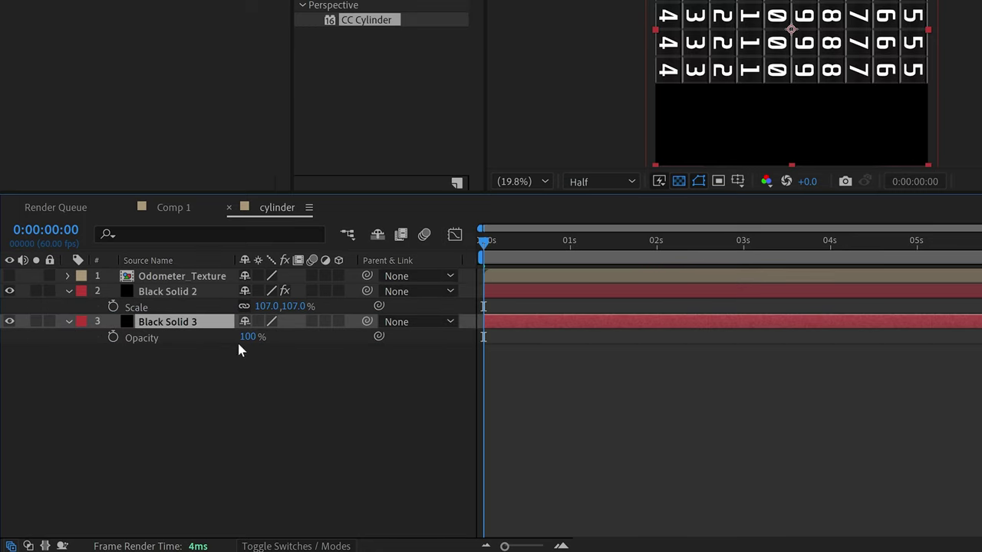
text(80)
click(271, 358)
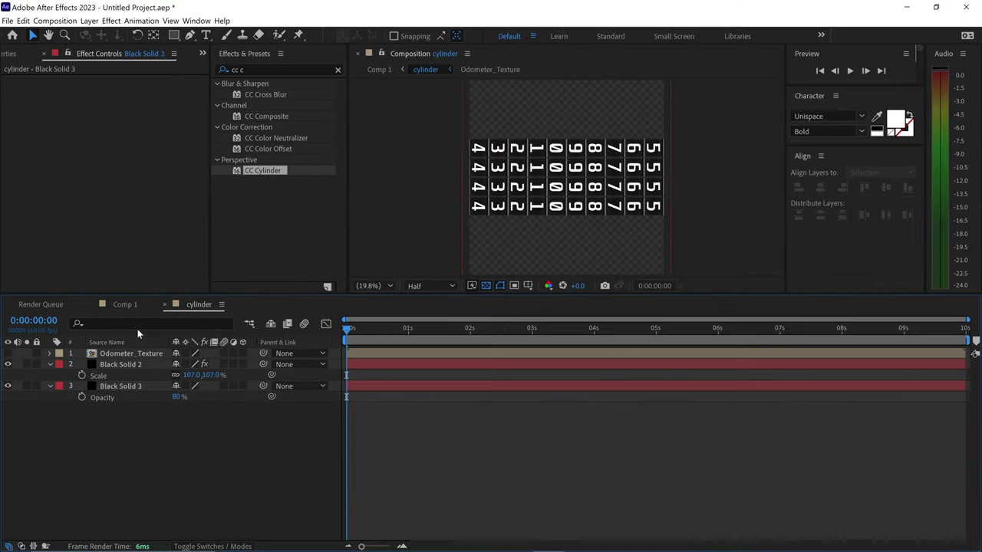
click(123, 306)
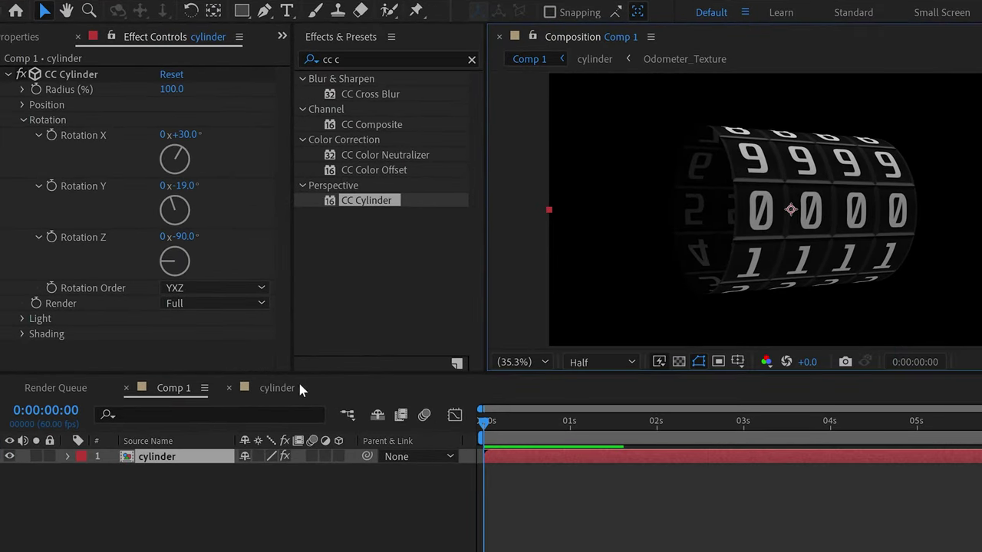
Step: Keyframe Black Solid 2's Odometer Number from 0 at the start to 7755 at 0:00:04:15
click(300, 386)
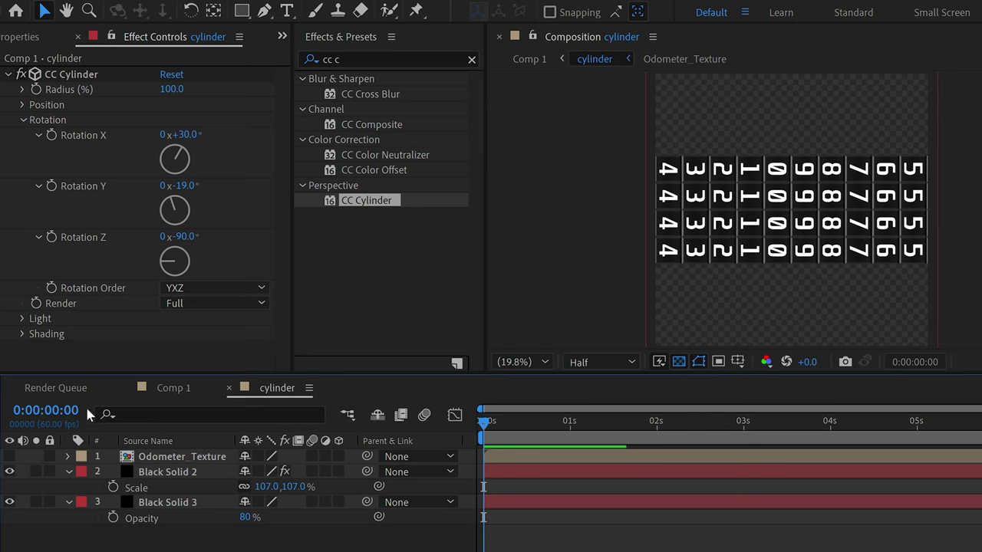
click(178, 473)
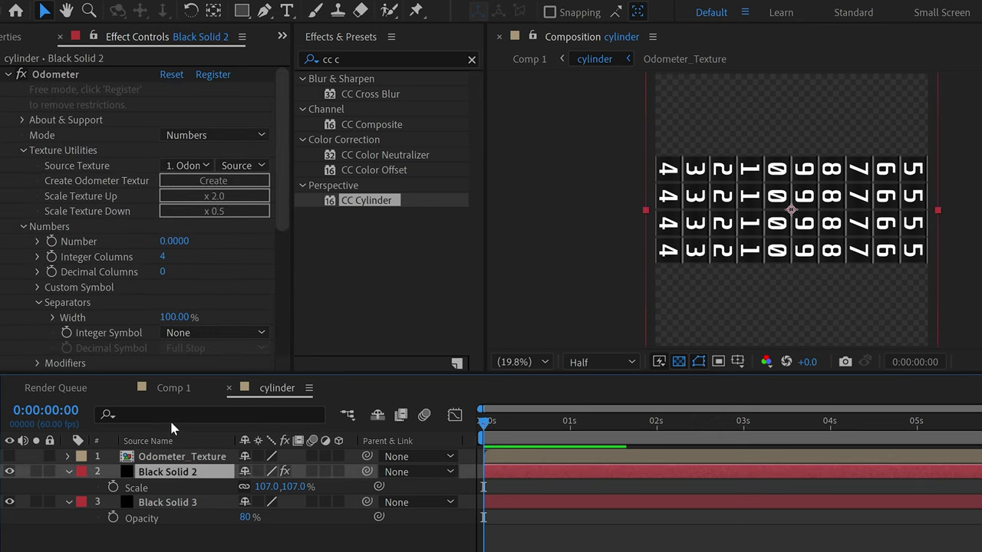
click(51, 243)
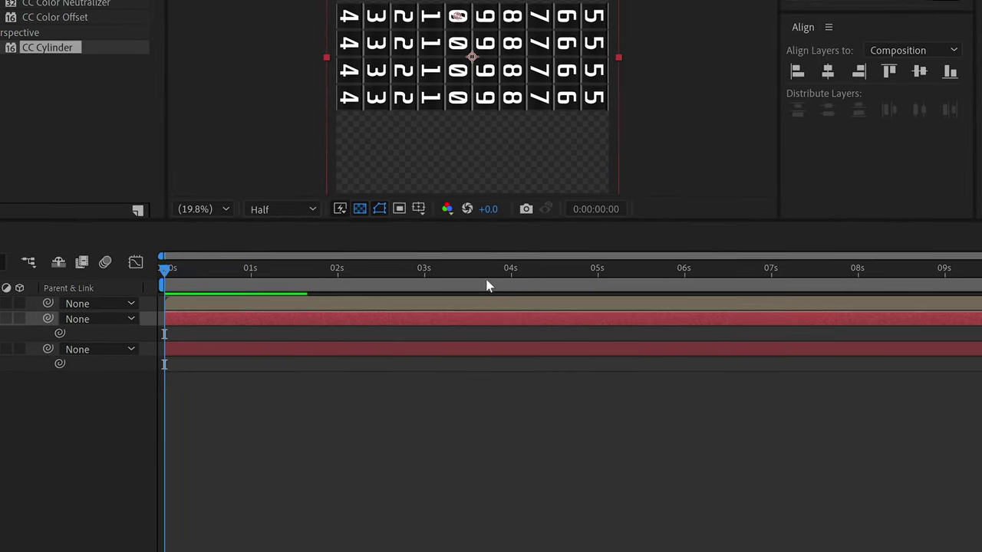
click(853, 424)
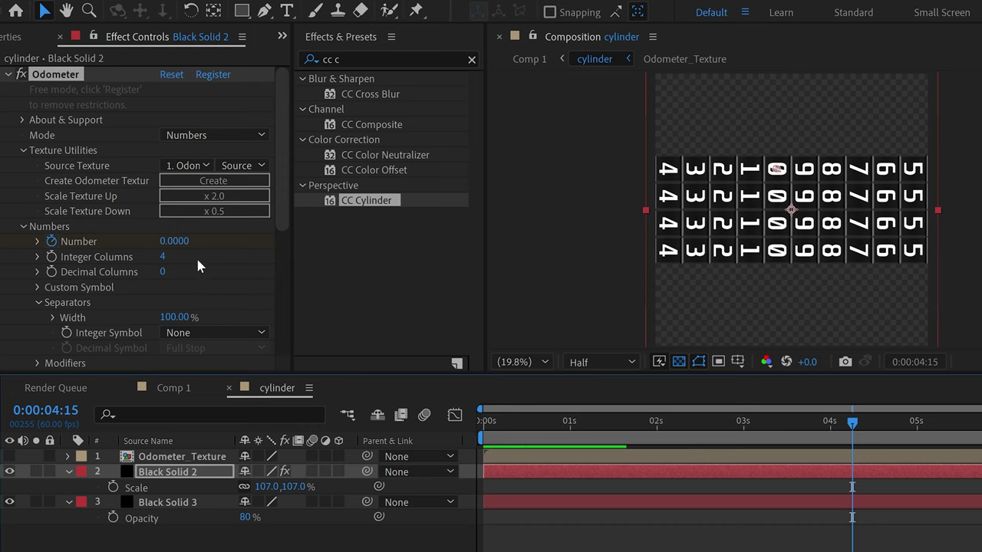
click(172, 243)
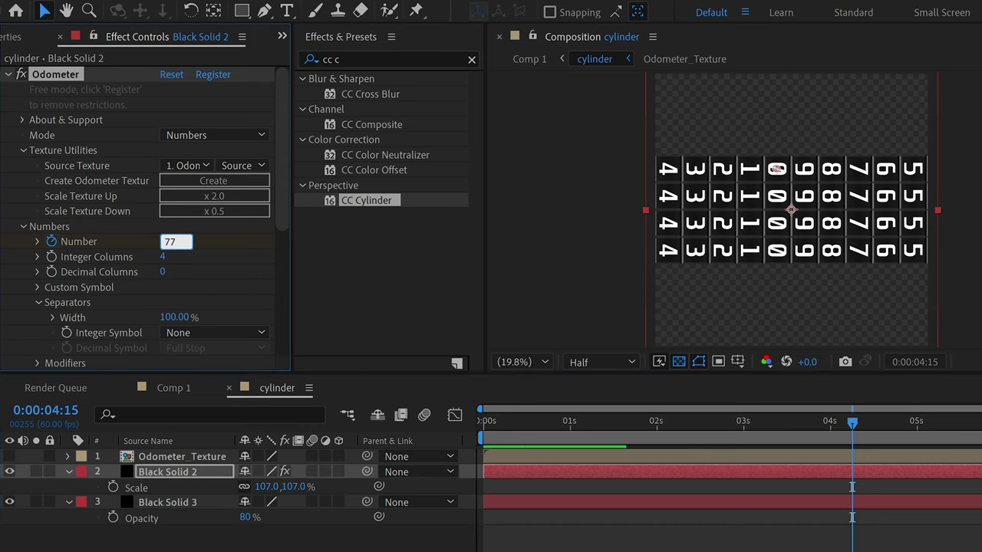
key(Return)
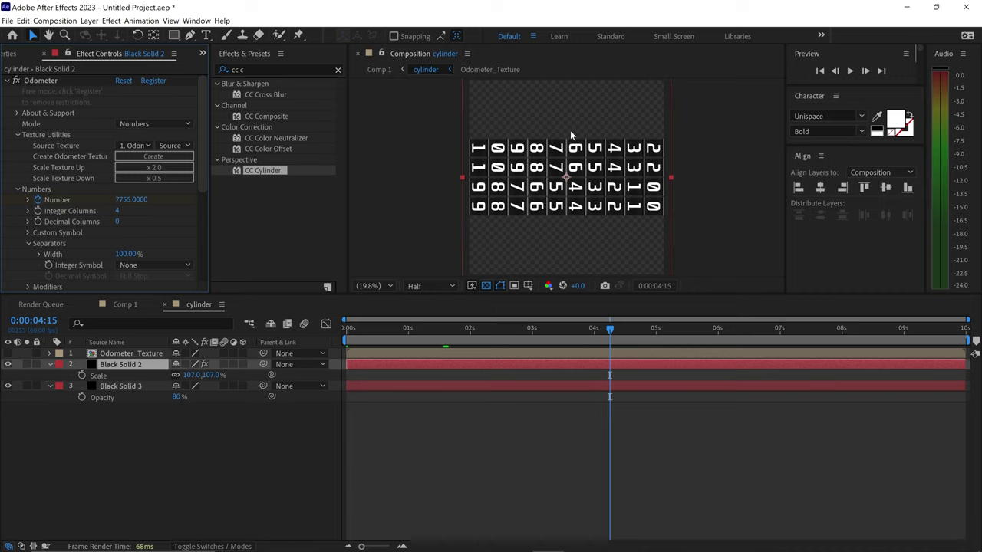
drag(610, 329, 643, 329)
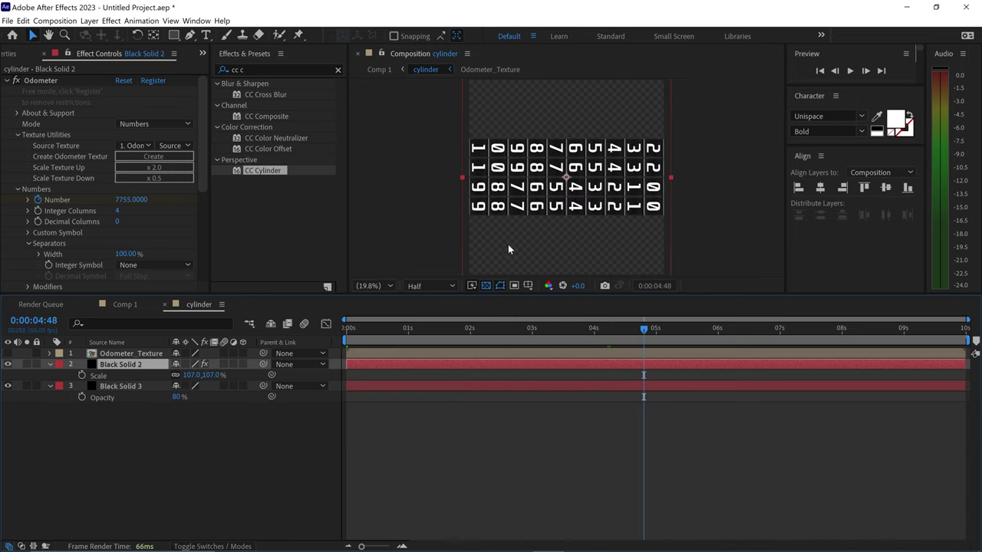
Step: In Comp 1, keyframe CC Cylinder Rotation X at 0° at 0:00 and 30° at 0:00:04:21
click(125, 305)
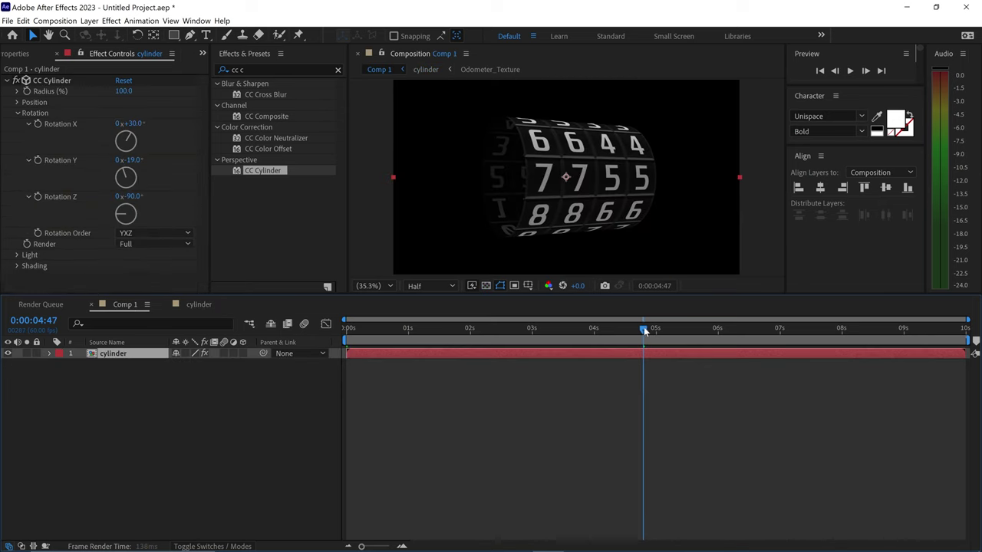
mouse_move(644, 329)
mouse_down()
mouse_move(371, 326)
mouse_move(334, 316)
mouse_move(647, 328)
mouse_up()
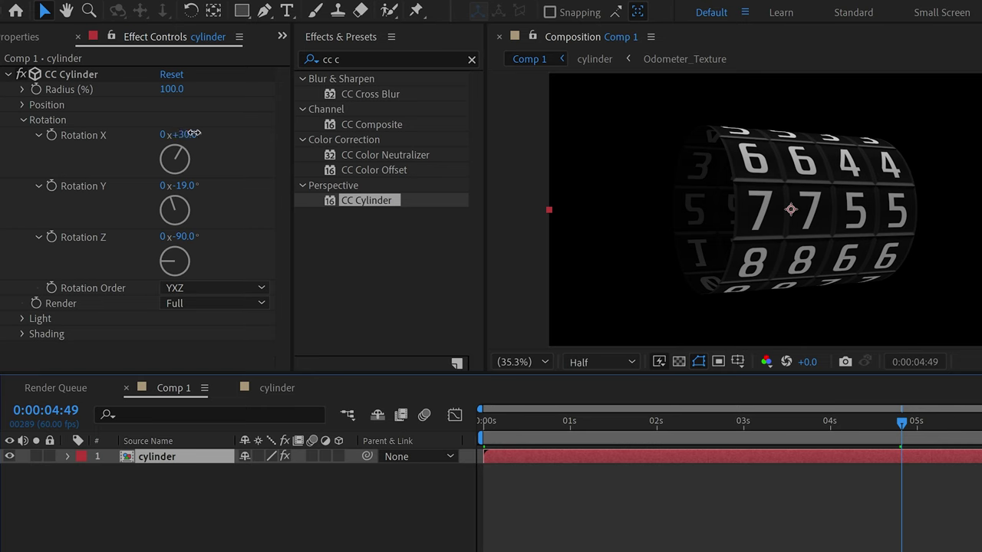
click(184, 135)
text(0)
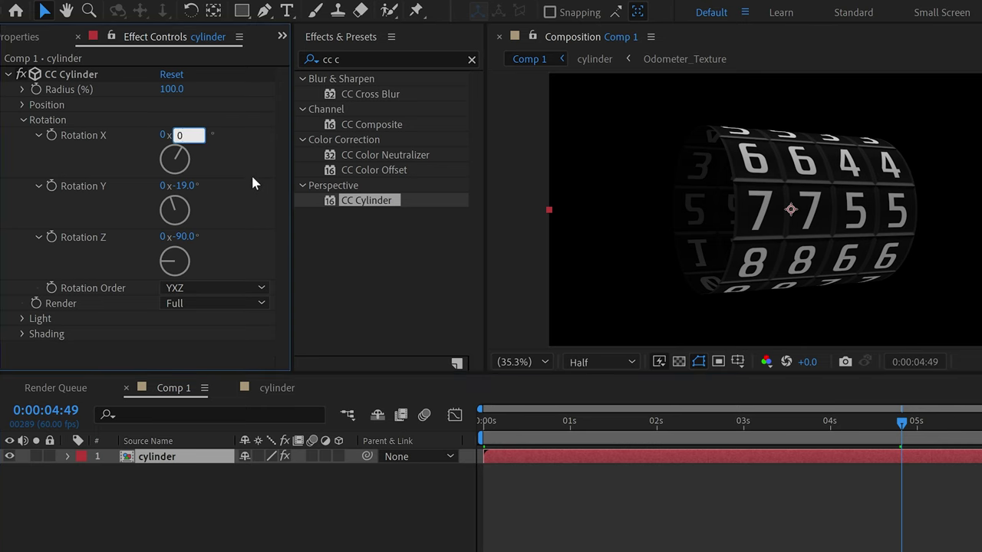
key(Return)
drag(508, 424, 470, 421)
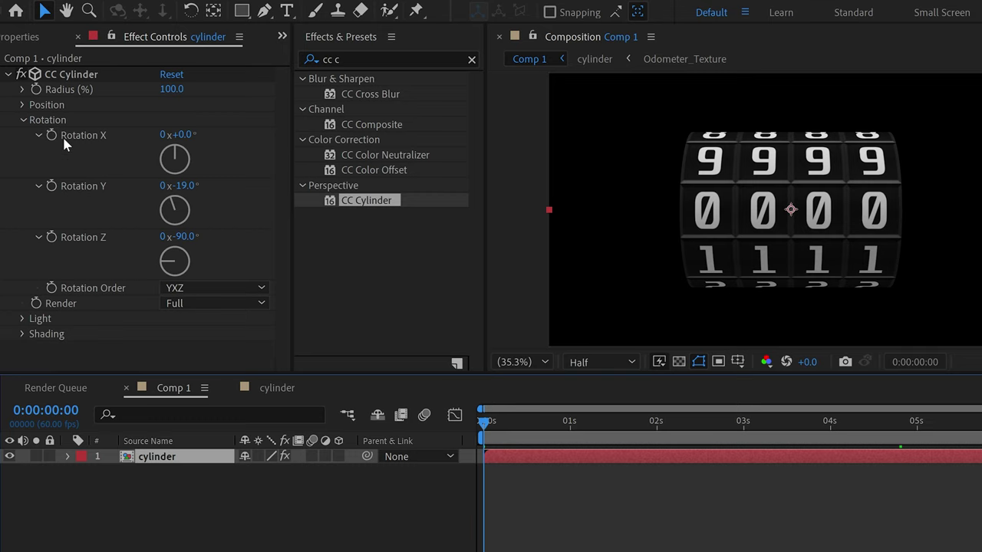
click(54, 130)
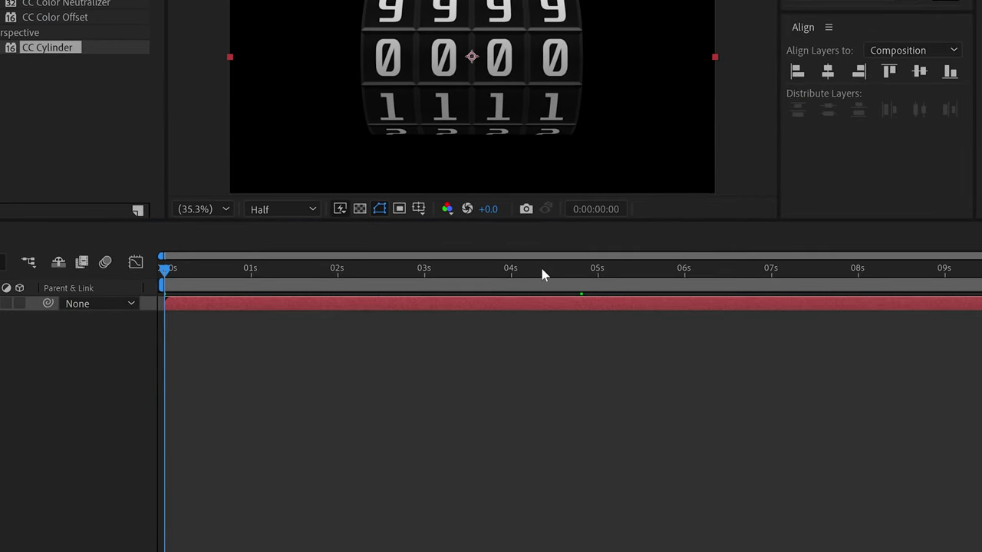
click(542, 268)
click(184, 135)
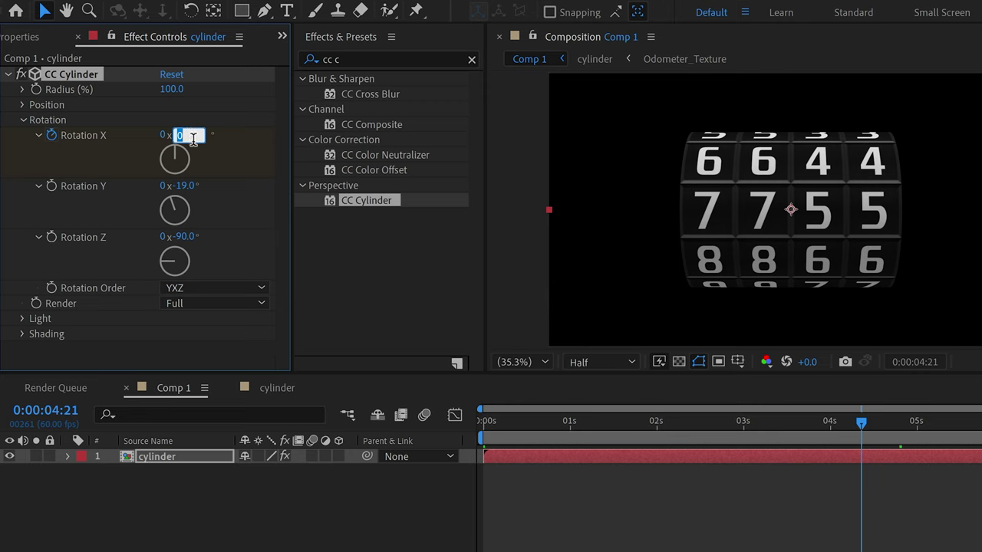
text(30)
key(Return)
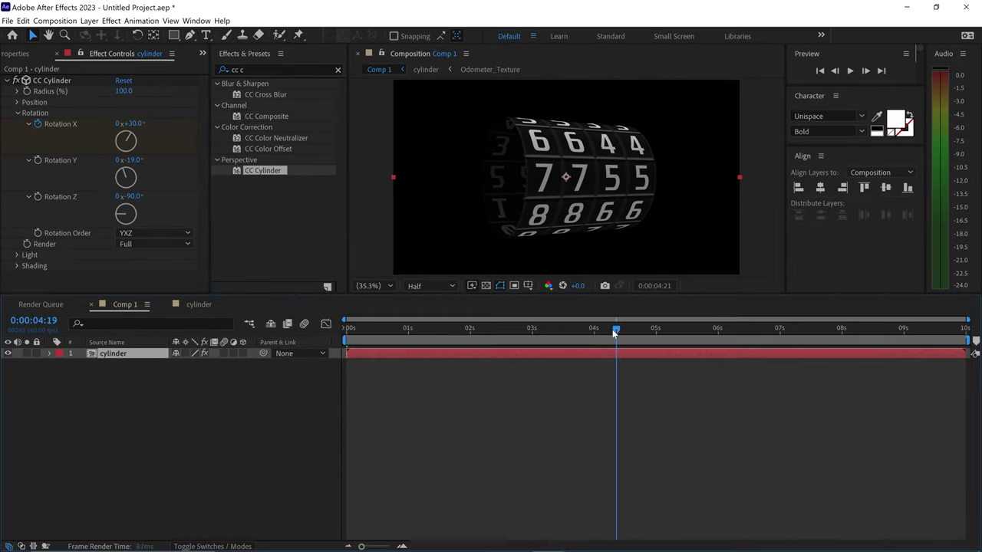